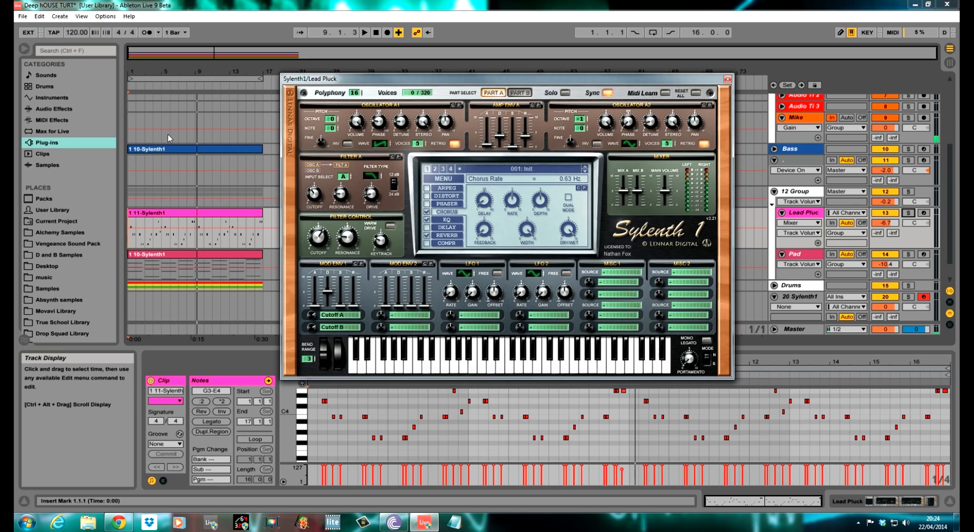
# - Play the Bass track soloed from the start of the arrangement to hear its sound
pyautogui.click(127, 154)
pyautogui.click(127, 159)
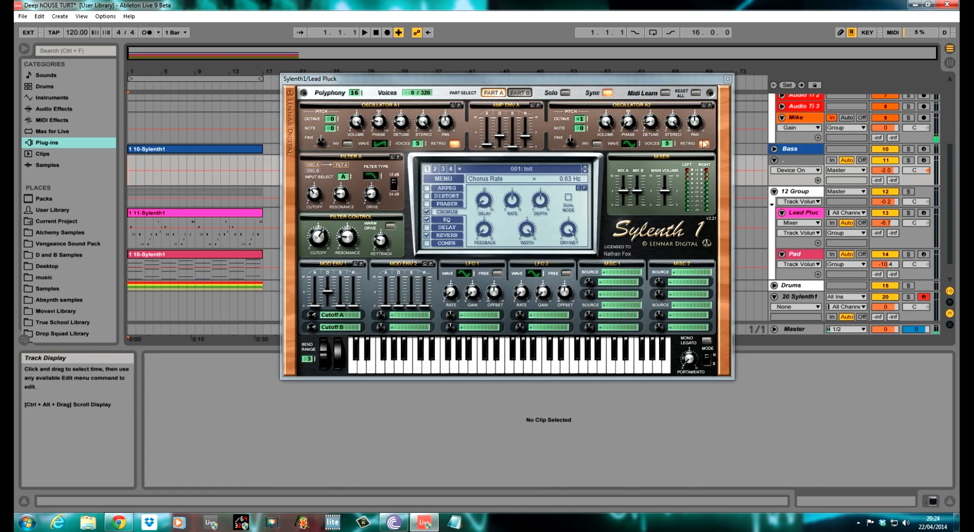
pyautogui.click(907, 149)
pyautogui.press('space')
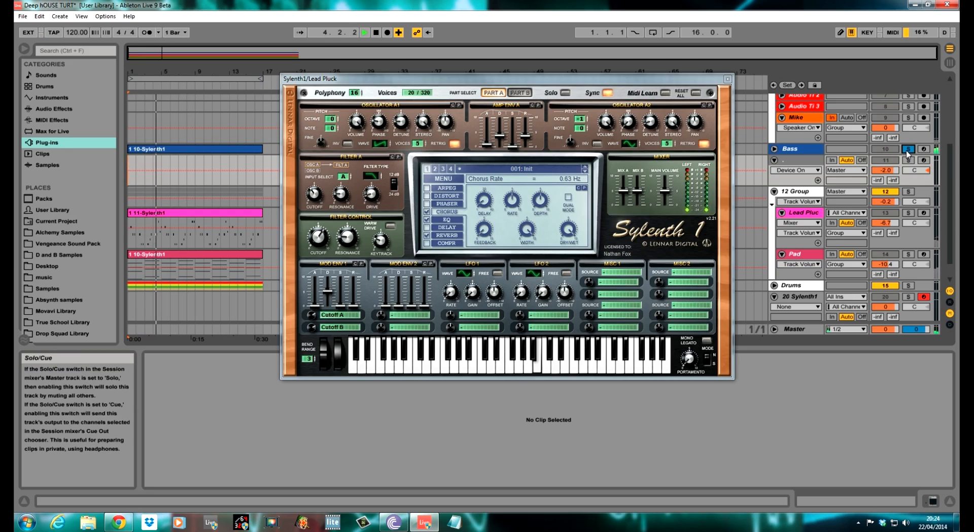
pyautogui.press('space')
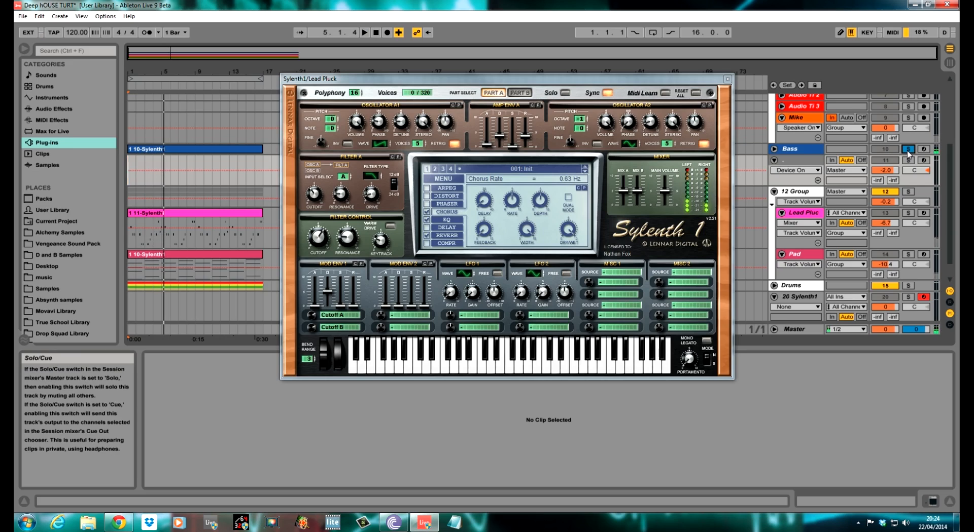
pyautogui.click(908, 149)
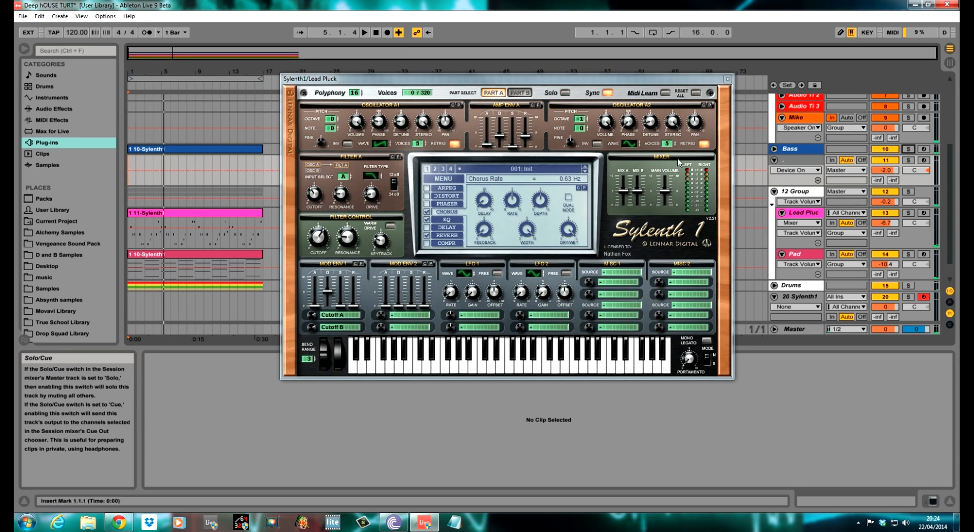
# - Play the Lead Pluck track soloed from the start, and compare the Part A and Part B settings of its synth
pyautogui.click(130, 226)
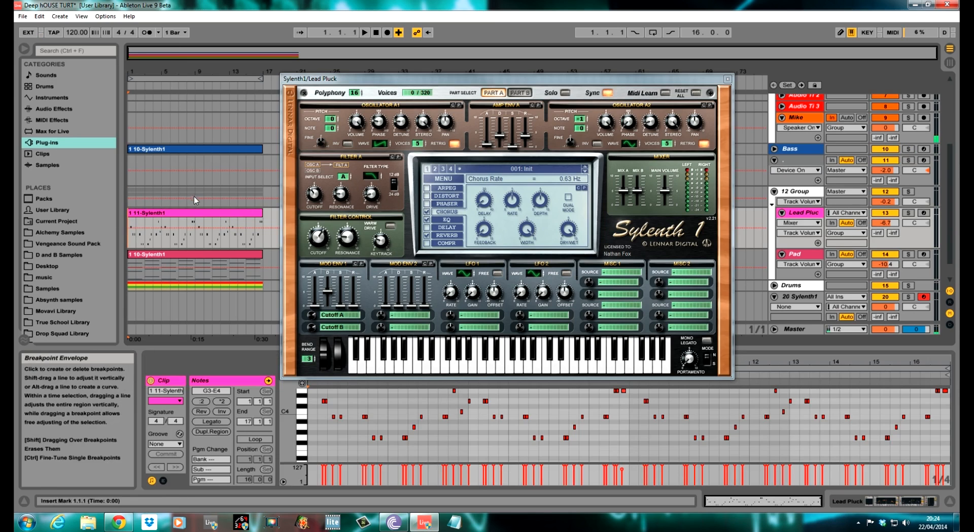
pyautogui.click(908, 213)
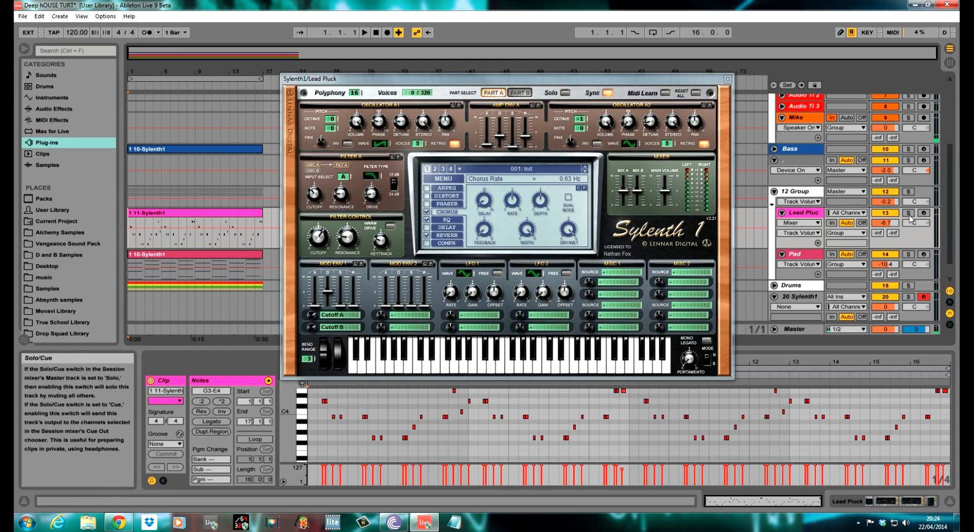
pyautogui.press('space')
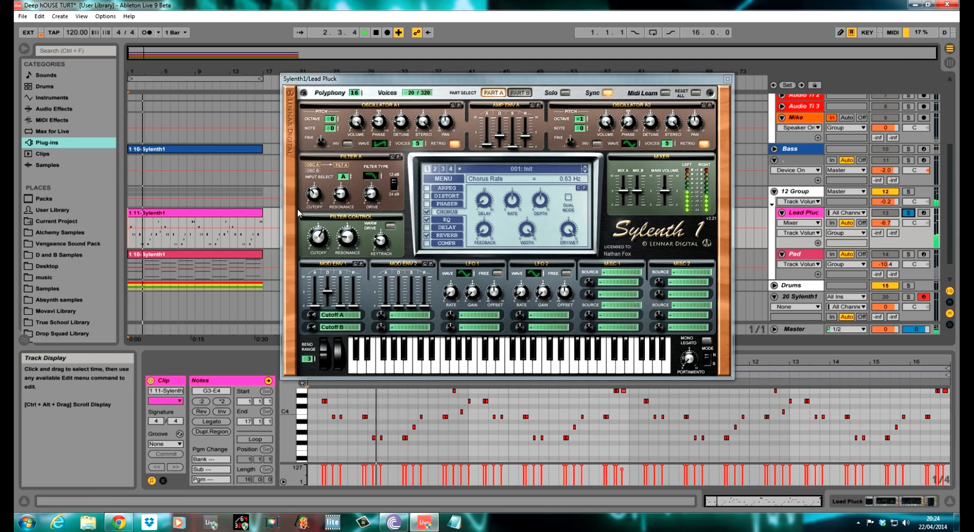
pyautogui.click(519, 92)
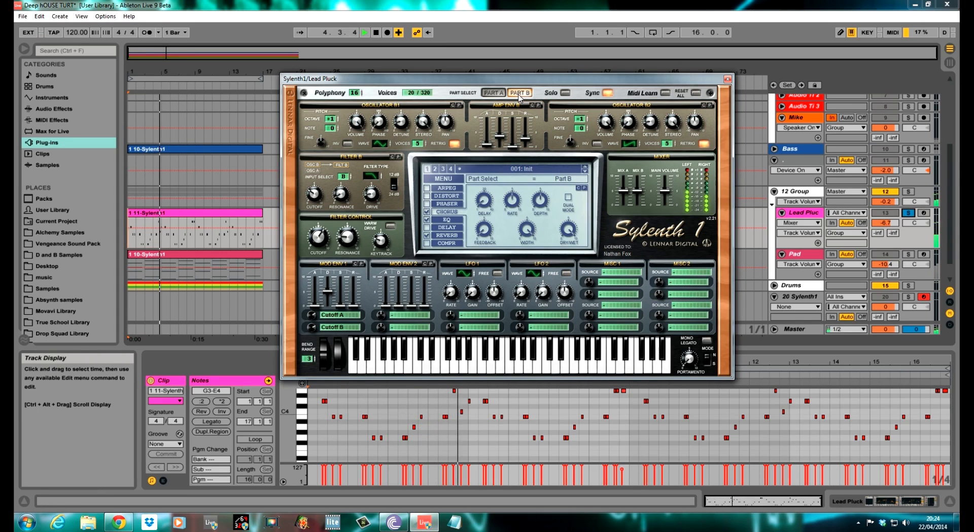
pyautogui.click(492, 93)
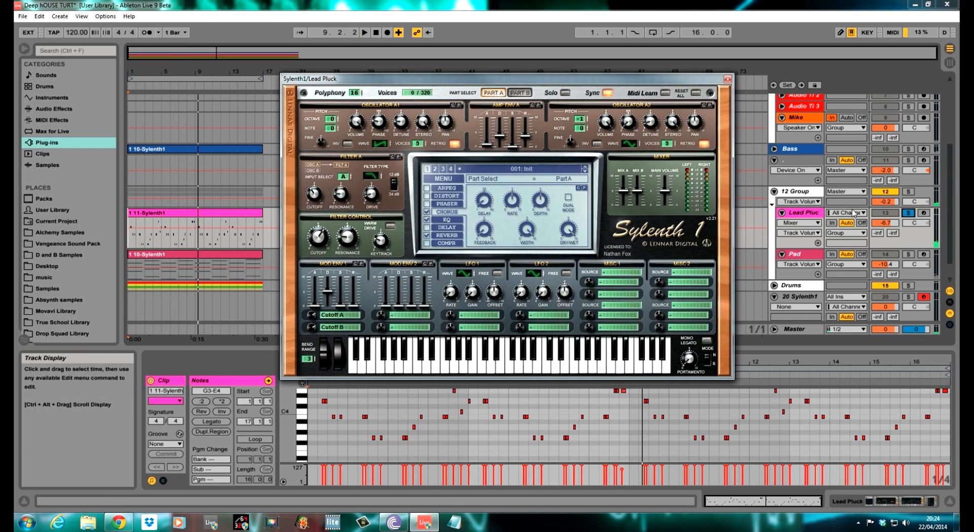
pyautogui.click(908, 213)
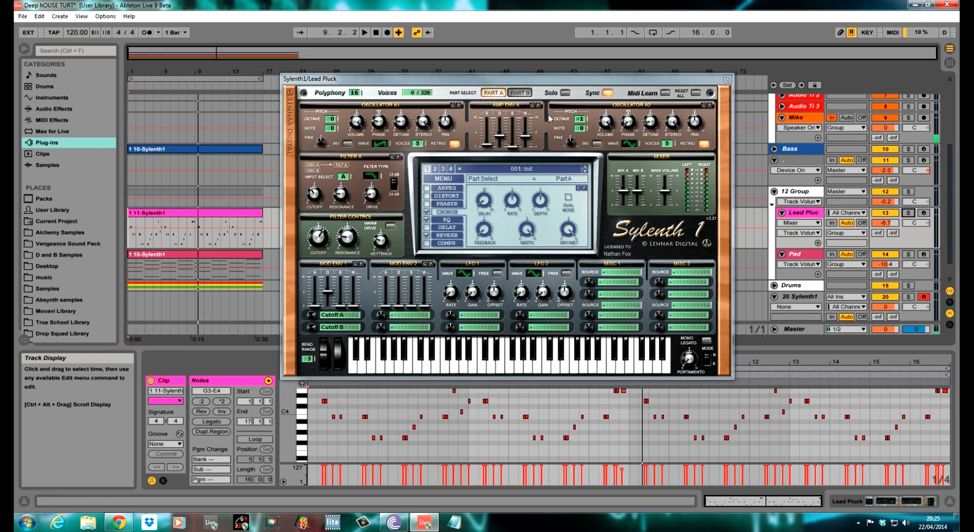
pyautogui.click(519, 94)
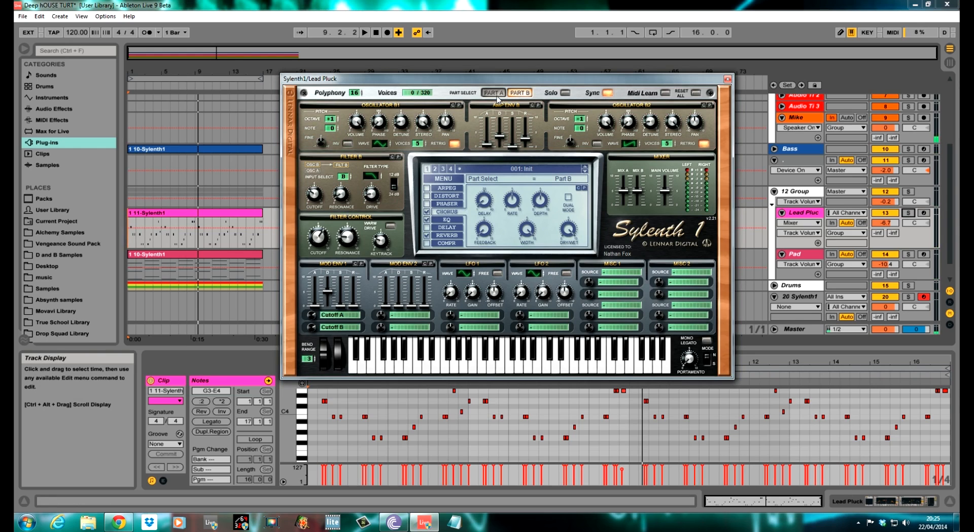
pyautogui.click(494, 93)
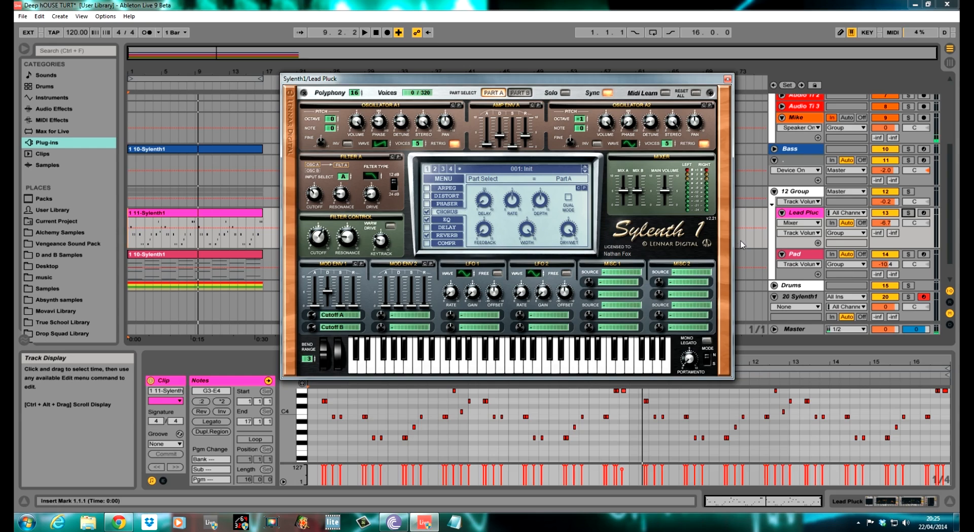
# - Display the Lead Pluck track's devices and bypass its Compressor and both EQ Eights
pyautogui.click(778, 211)
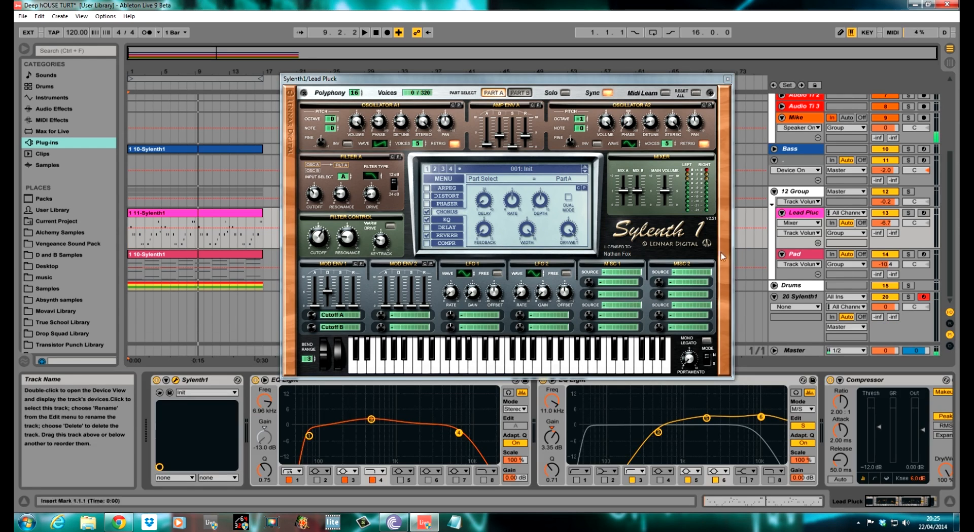
pyautogui.moveTo(541, 80); pyautogui.dragTo(546, 67)
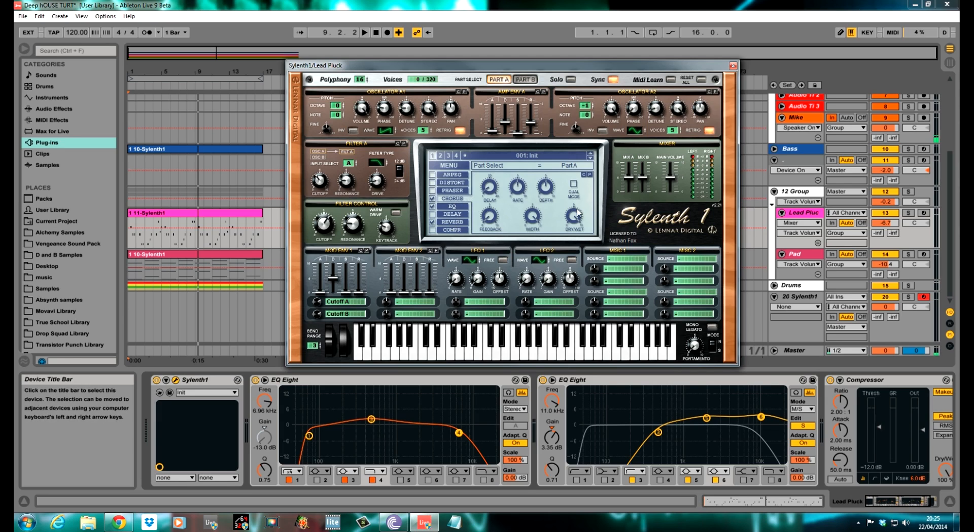
pyautogui.click(830, 380)
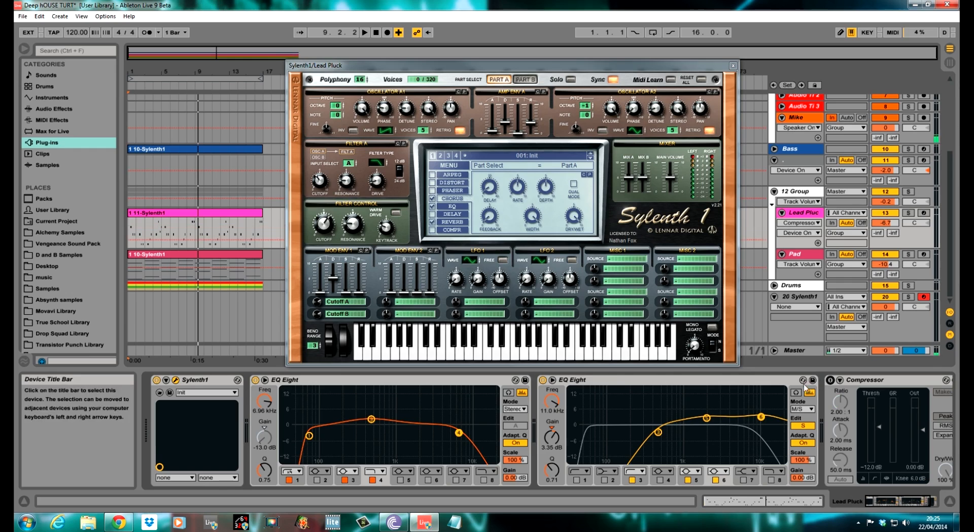
pyautogui.click(542, 380)
pyautogui.click(255, 380)
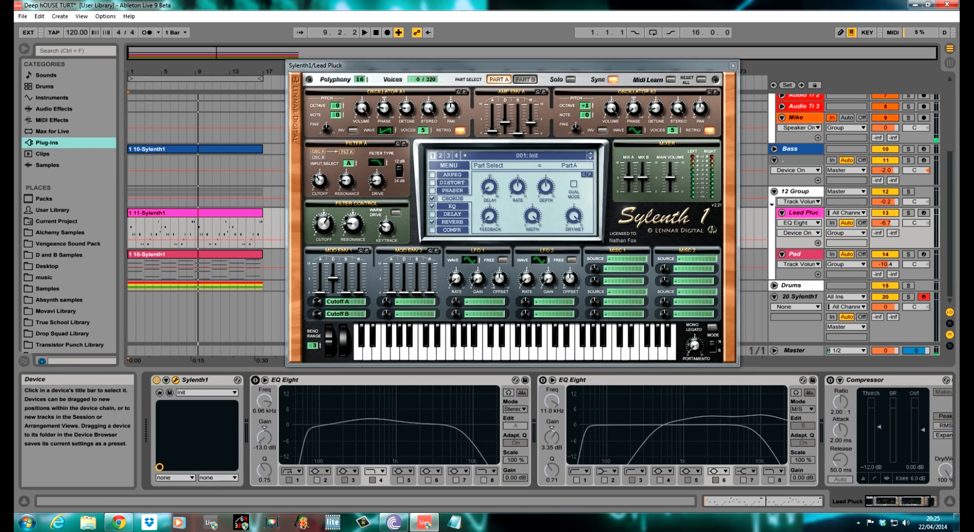
# - Initialise the Sylenth1 preset with polyphony 16, and give oscillator A1 5 voices, a phase of about 63 degrees and more detune
pyautogui.click(456, 166)
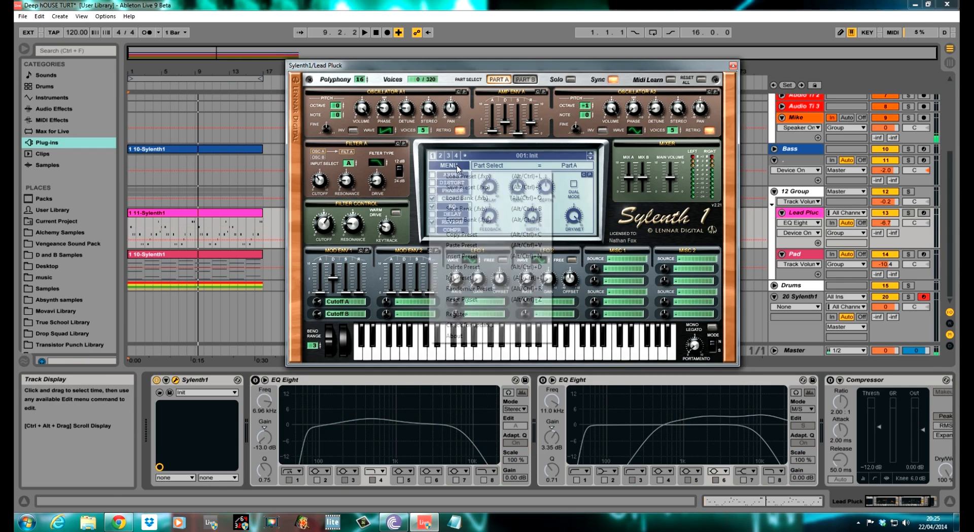
pyautogui.click(459, 278)
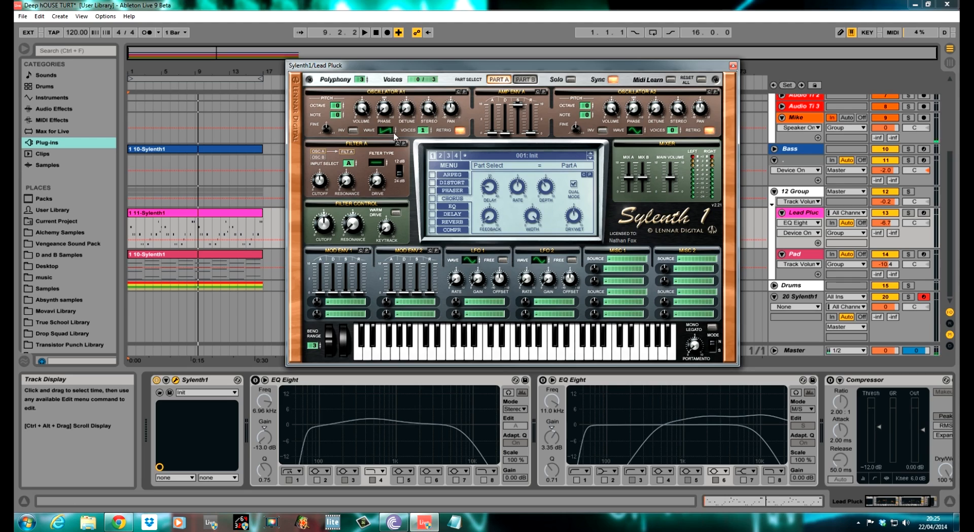
pyautogui.moveTo(424, 131); pyautogui.dragTo(359, 2)
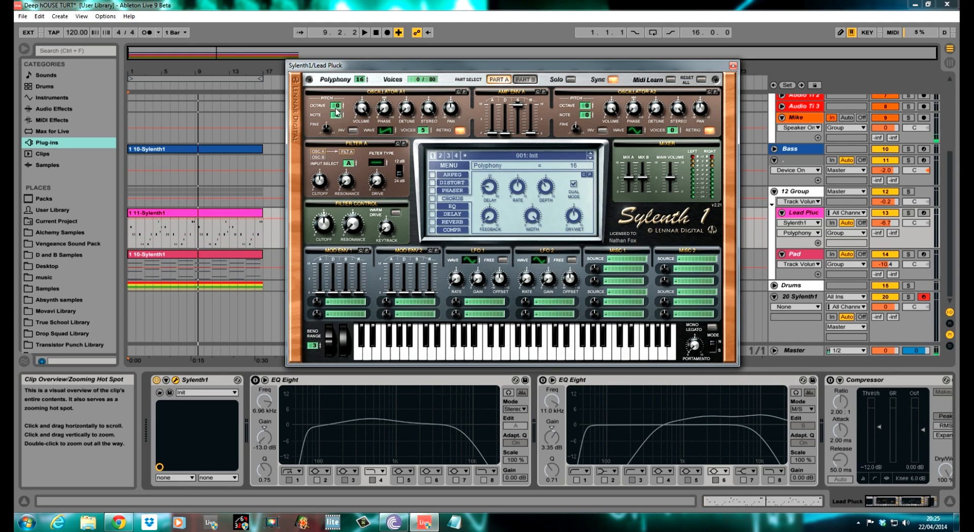
pyautogui.moveTo(380, 112); pyautogui.dragTo(381, 93)
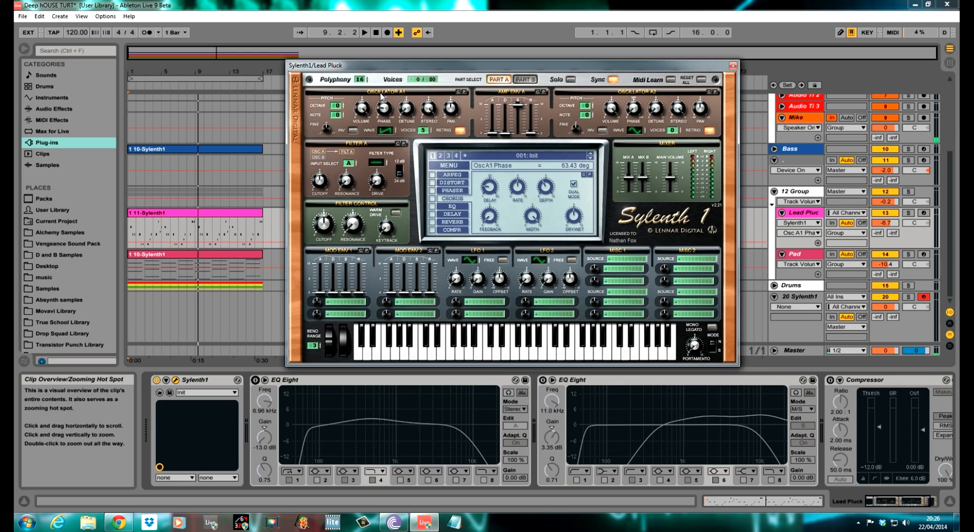
pyautogui.moveTo(409, 112); pyautogui.dragTo(410, 93)
# - Shift oscillator A2 down one octave, adjust its detune, and set it to 5 voices
pyautogui.moveTo(589, 107); pyautogui.dragTo(588, 115)
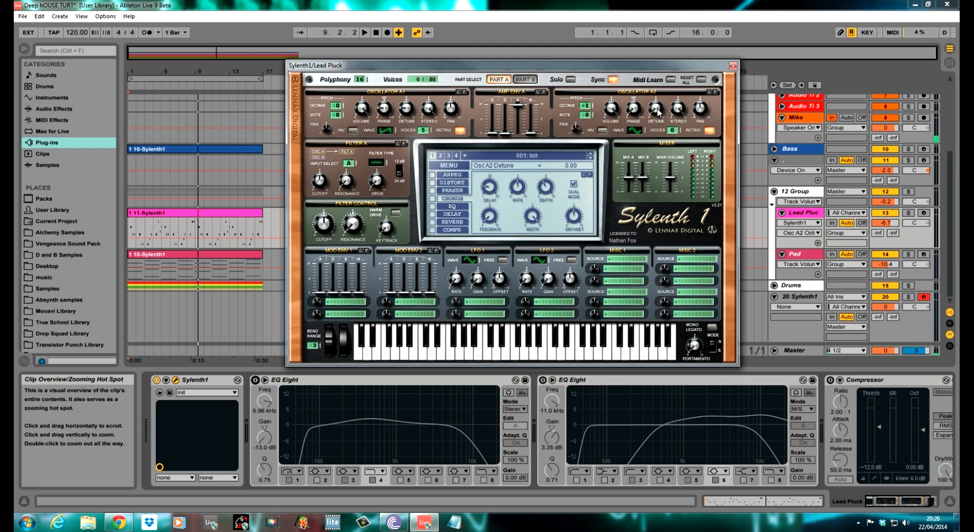
pyautogui.moveTo(659, 112); pyautogui.dragTo(656, 106)
pyautogui.moveTo(676, 134); pyautogui.dragTo(670, 95)
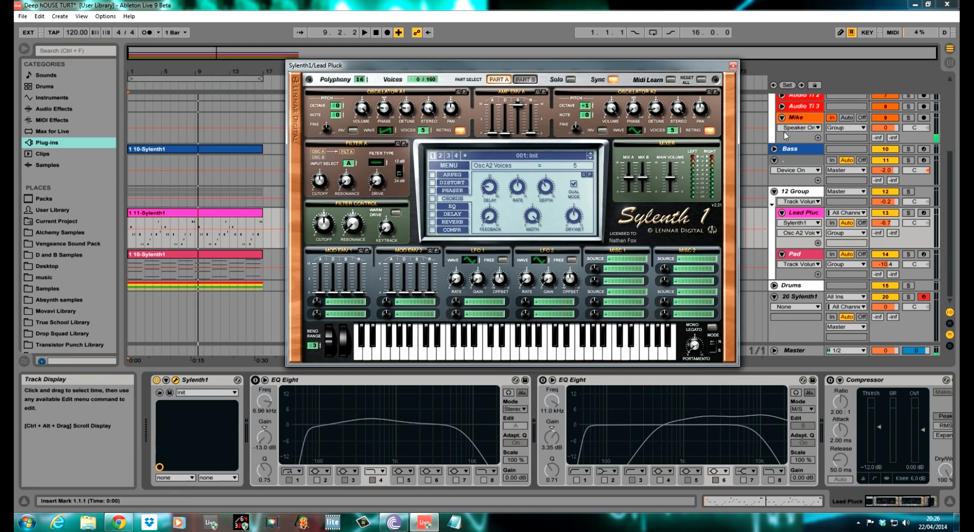
# - Play the arrangement with Lead Pluck soloed to audition the two-oscillator sound
pyautogui.press('space')
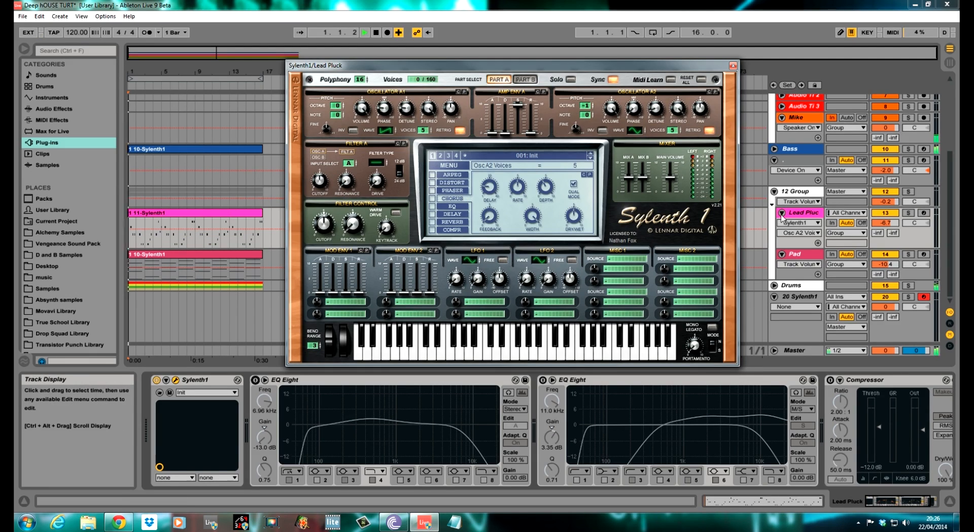
pyautogui.click(907, 213)
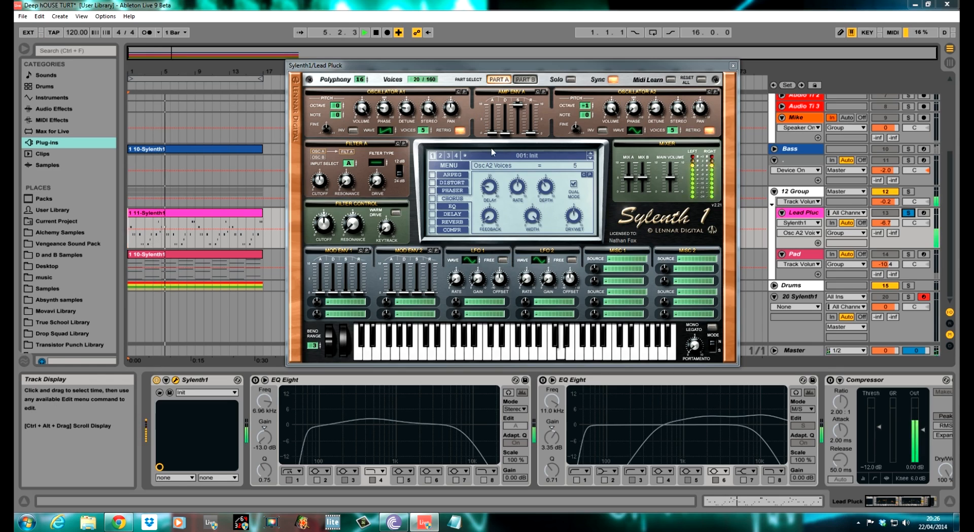
pyautogui.press('space')
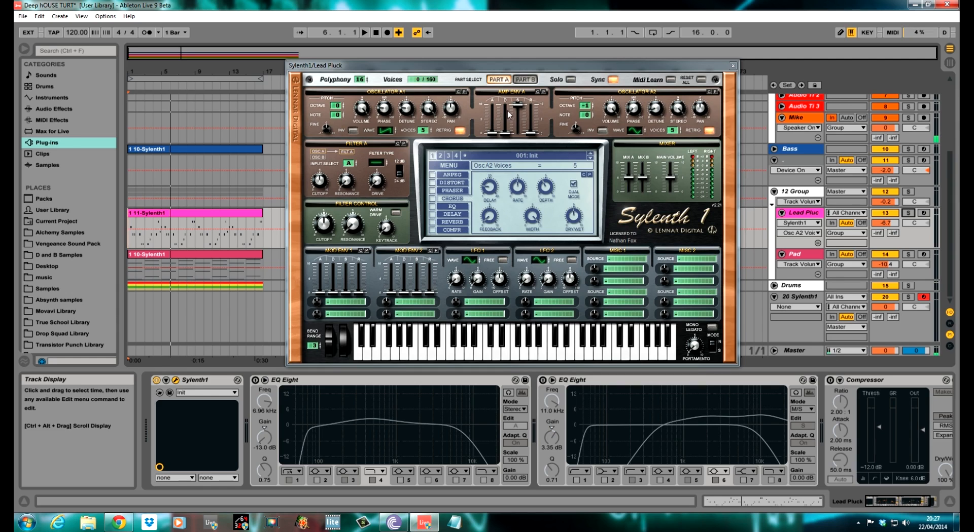
# - Shape amp envelope A with minimum attack and sustain, decay about 3.97 and release about 3.09, and check Part B's envelope
pyautogui.moveTo(497, 134); pyautogui.dragTo(497, 129)
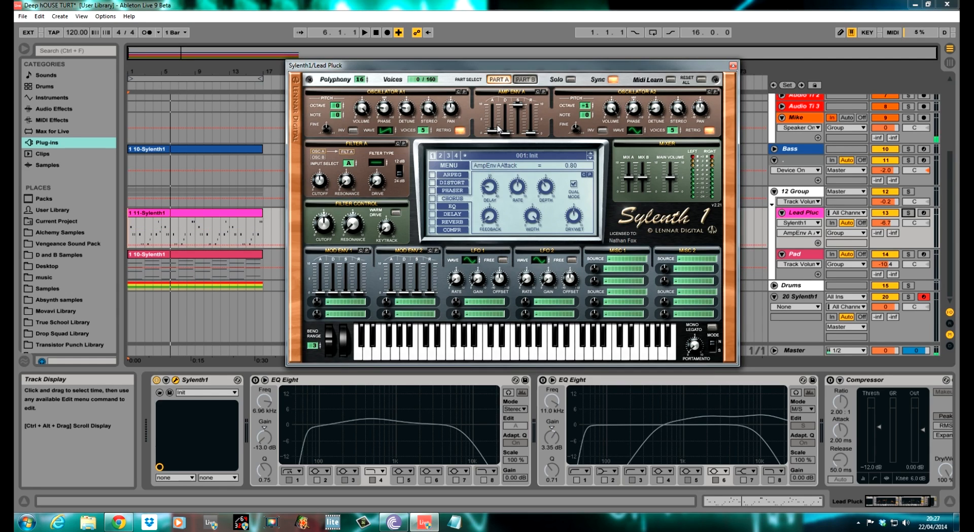
pyautogui.moveTo(497, 130); pyautogui.dragTo(498, 131)
pyautogui.moveTo(517, 111); pyautogui.dragTo(519, 248)
pyautogui.moveTo(504, 134); pyautogui.dragTo(507, 104)
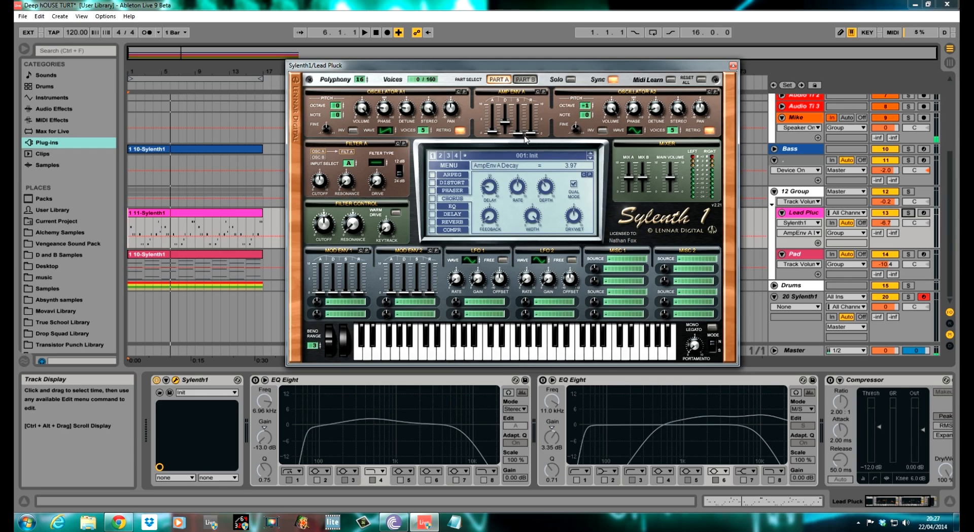
pyautogui.moveTo(533, 136); pyautogui.dragTo(535, 129)
pyautogui.moveTo(536, 119); pyautogui.dragTo(538, 111)
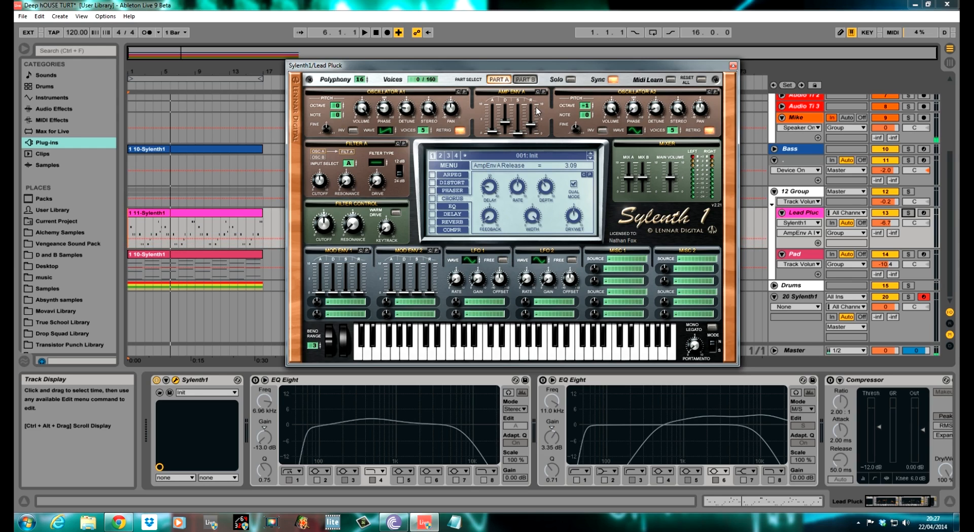
pyautogui.moveTo(537, 109); pyautogui.dragTo(537, 109)
pyautogui.click(530, 79)
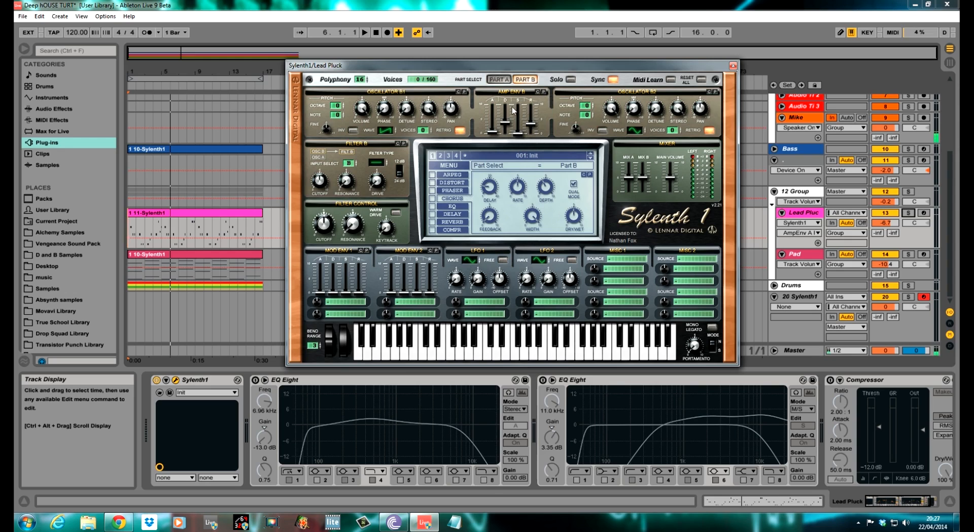
pyautogui.click(504, 80)
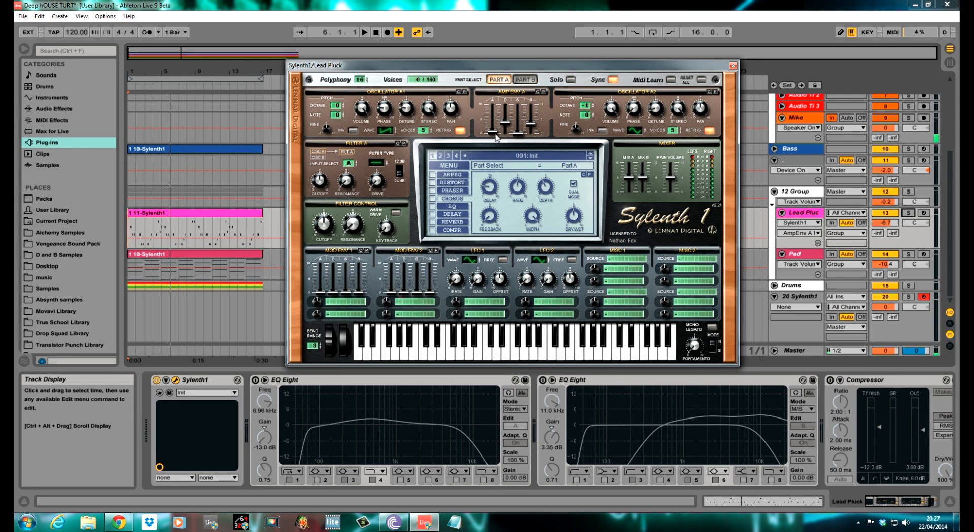
# - Set filter A to a 12 dB Lowpass with resonance about 1.71 and cutoff about 35.19 Hz, and raise its drive
pyautogui.click(378, 162)
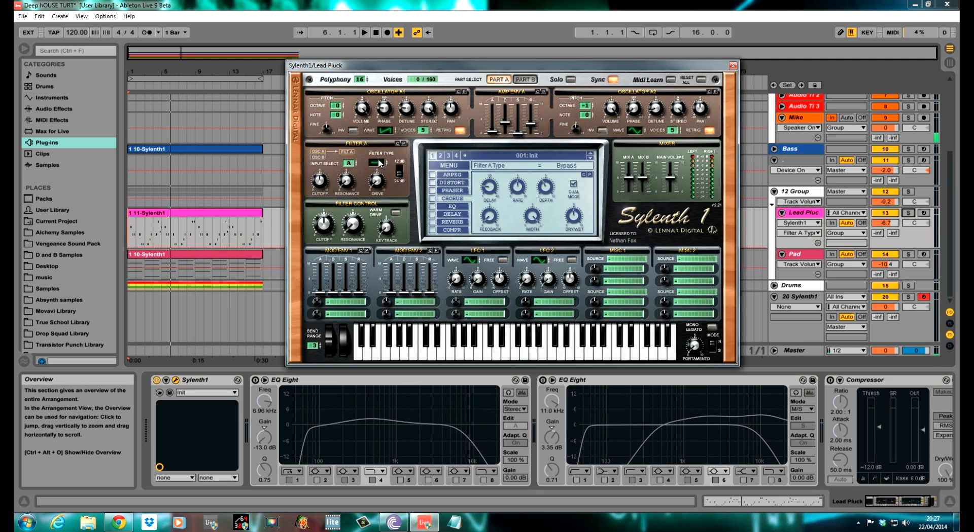
pyautogui.moveTo(379, 163); pyautogui.dragTo(380, 151)
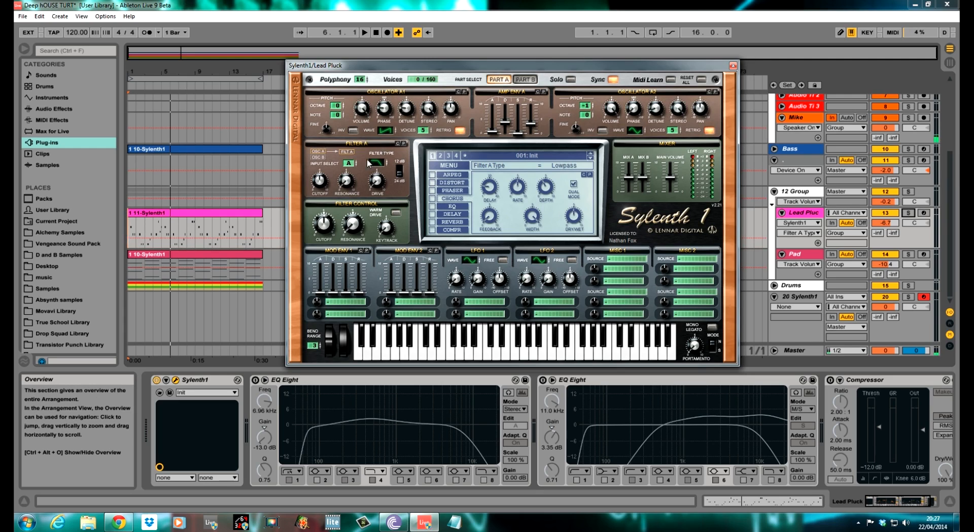
pyautogui.moveTo(346, 182); pyautogui.dragTo(344, 160)
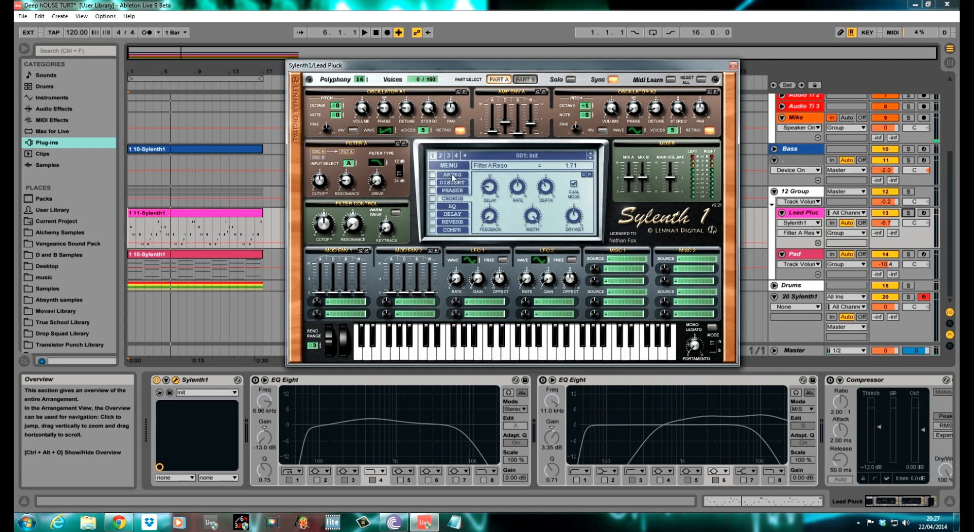
pyautogui.moveTo(319, 185); pyautogui.dragTo(318, 198)
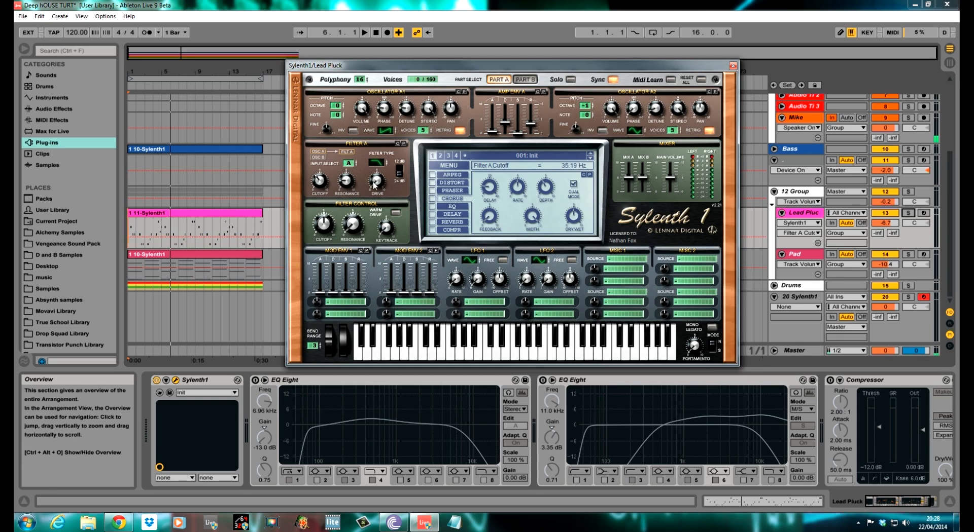
pyautogui.moveTo(374, 185); pyautogui.dragTo(374, 175)
pyautogui.click(400, 170)
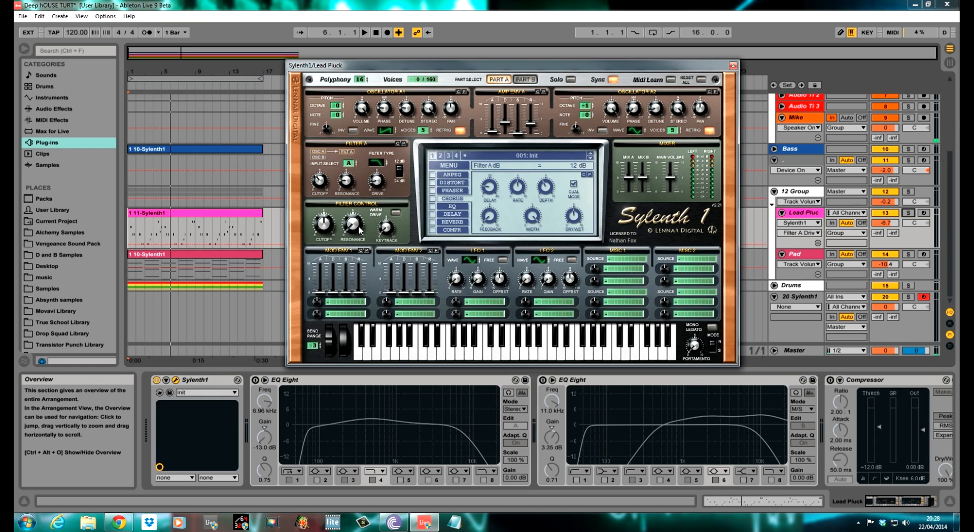
# - Adjust the Filter Control cutoff, and set its resonance to about 1.67 and its key tracking to about 2.62
pyautogui.click(323, 230)
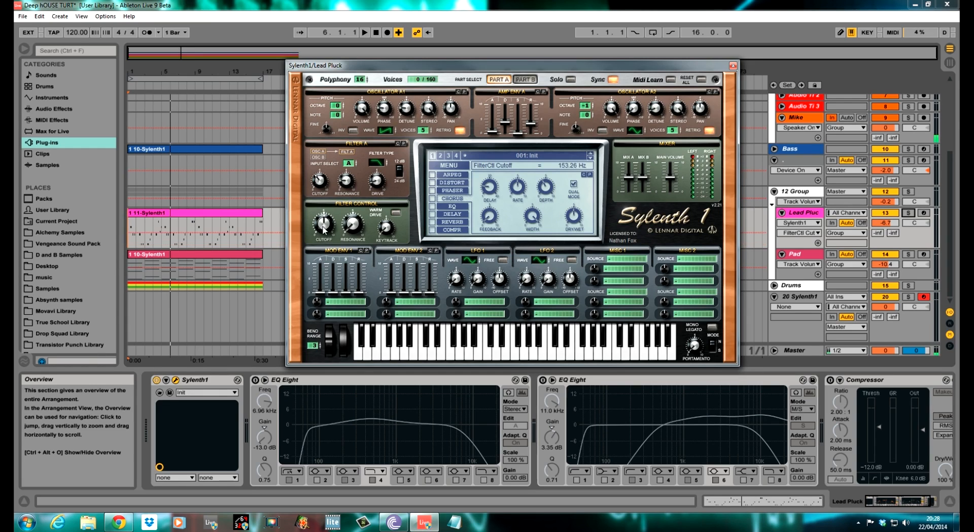
pyautogui.moveTo(323, 231); pyautogui.dragTo(325, 217)
pyautogui.click(359, 215)
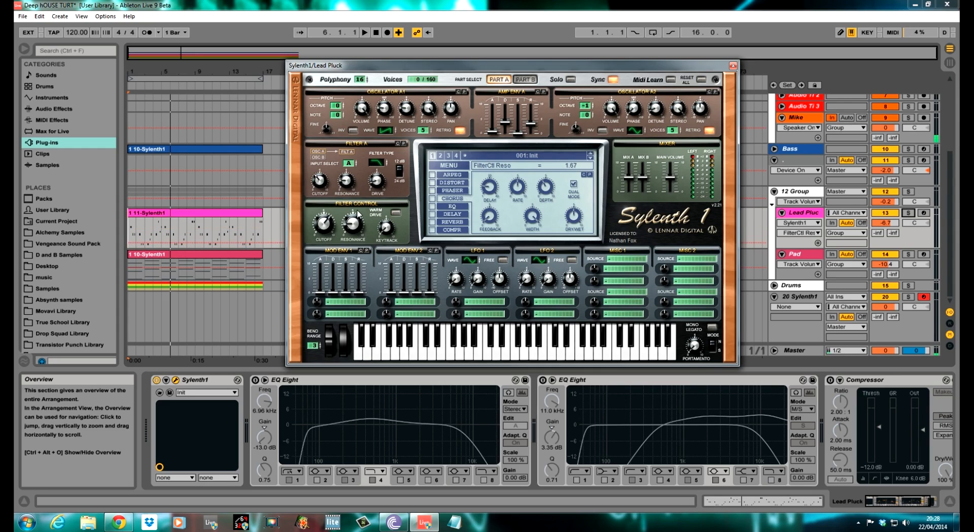
pyautogui.moveTo(358, 214); pyautogui.dragTo(359, 214)
pyautogui.click(391, 234)
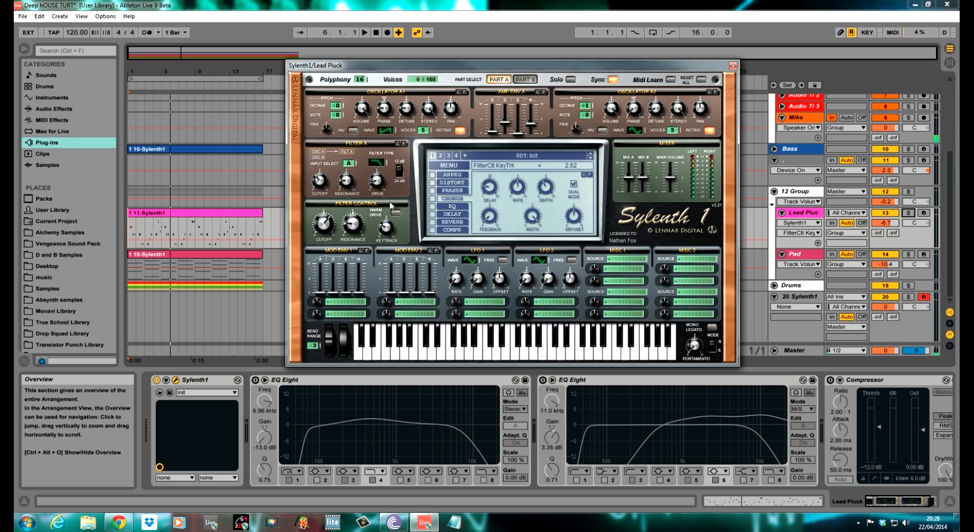
pyautogui.moveTo(390, 200); pyautogui.dragTo(389, 202)
# - Set Part B's oscillator B1 to a Triangle wave with 5 voices, one octave up, comparing with Part A and adjusting its detune
pyautogui.click(529, 80)
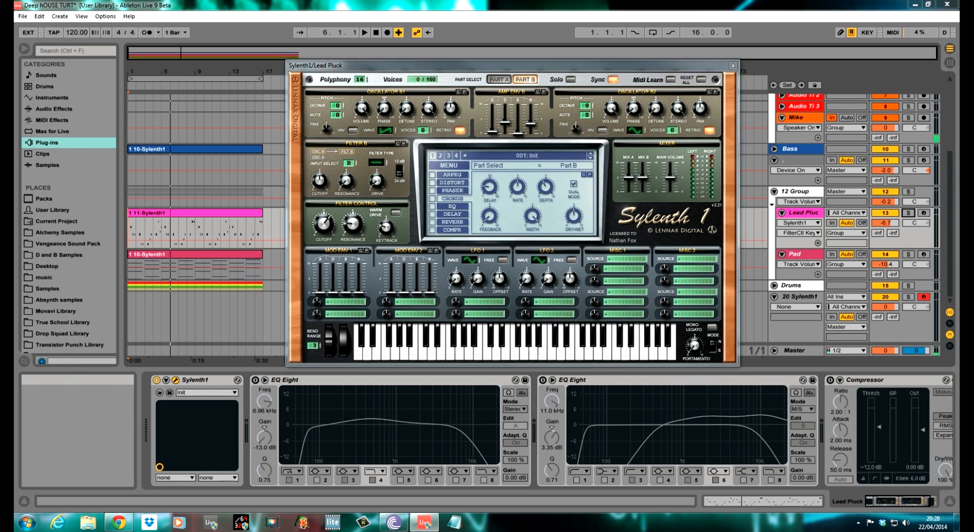
pyautogui.click(385, 130)
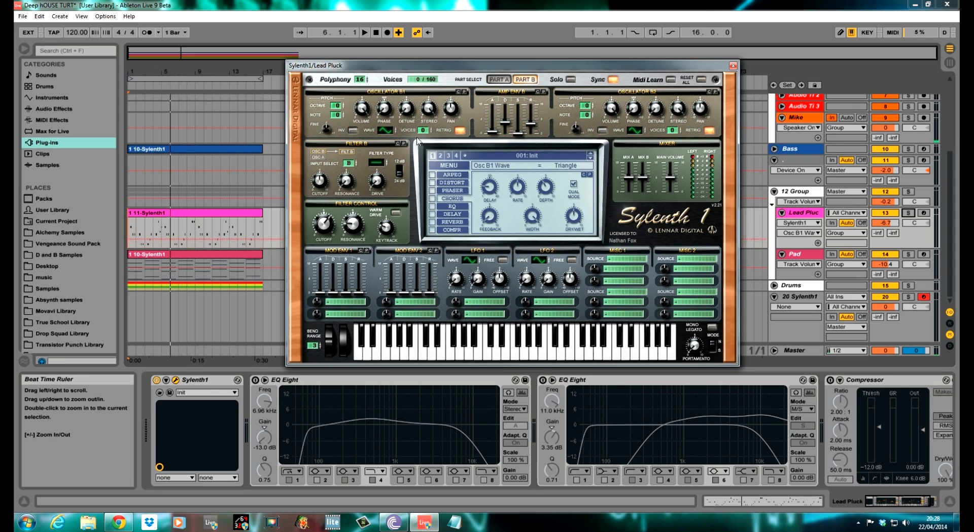
pyautogui.moveTo(424, 130); pyautogui.dragTo(424, 93)
pyautogui.moveTo(330, 112); pyautogui.dragTo(336, 100)
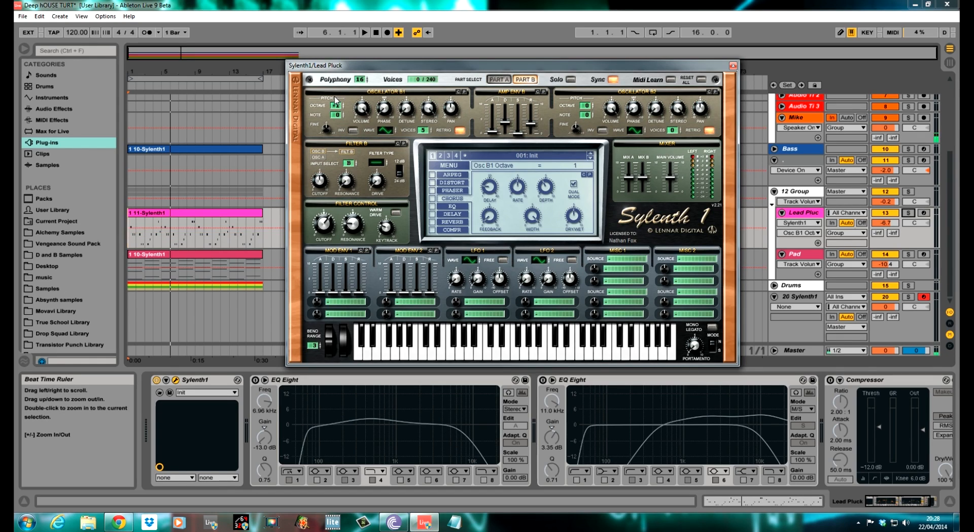
pyautogui.click(507, 83)
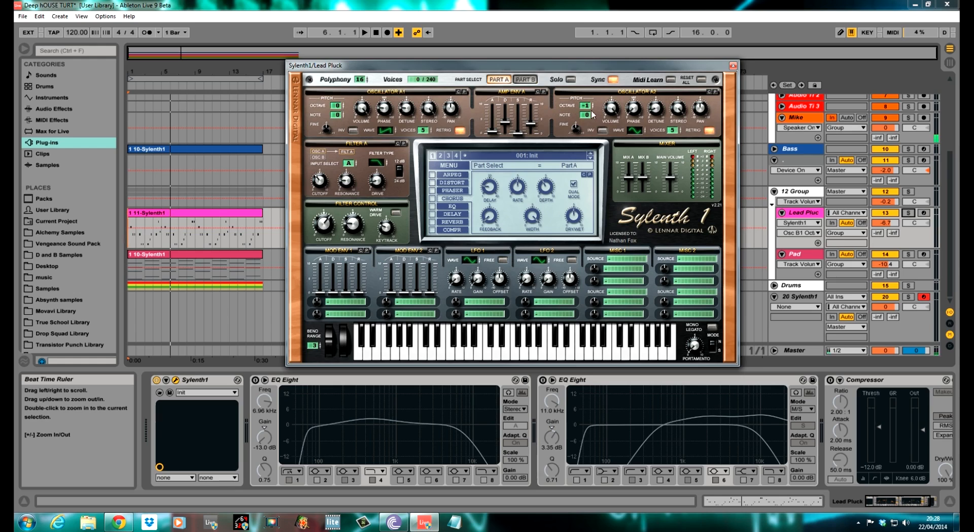
pyautogui.click(526, 80)
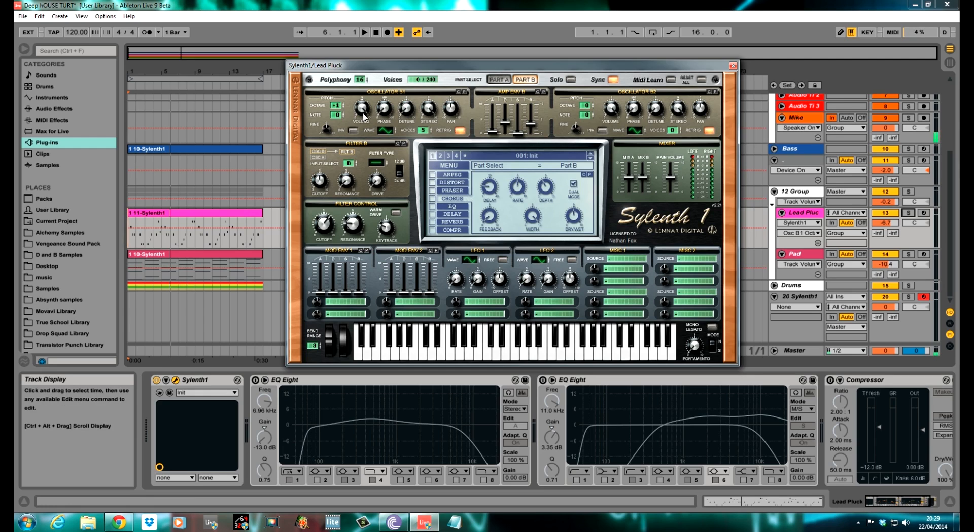
pyautogui.click(405, 107)
# - Set oscillator B2 to a Saw wave with 5 voices, and adjust its detune and octave while comparing with Part A
pyautogui.click(634, 129)
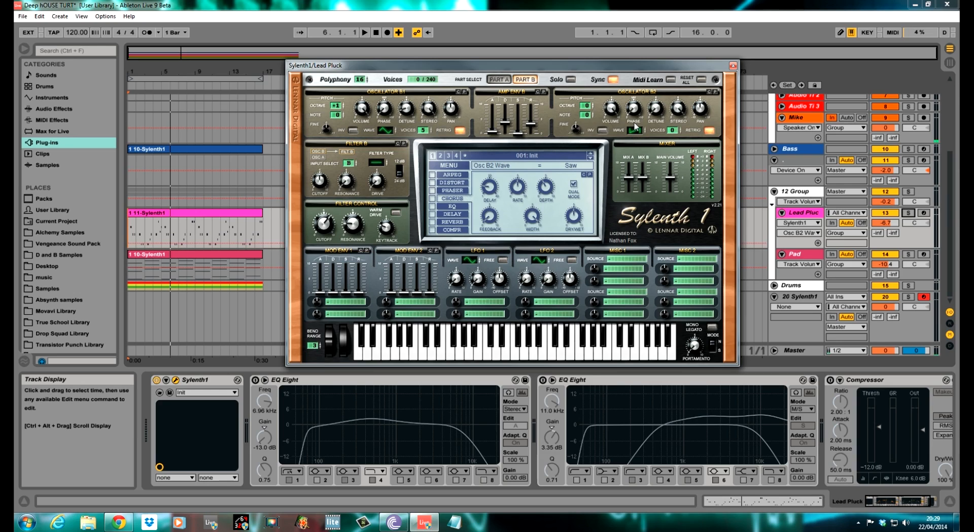
pyautogui.moveTo(673, 130); pyautogui.dragTo(674, 99)
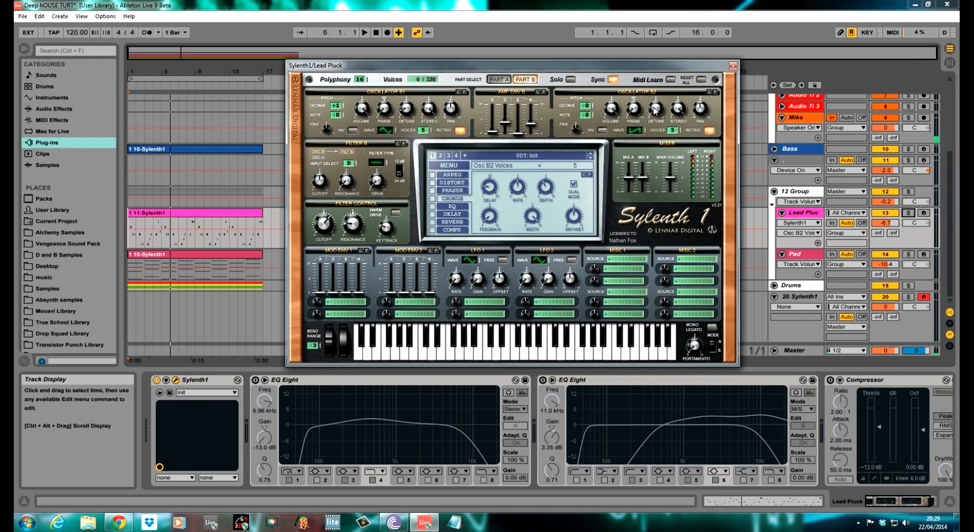
pyautogui.moveTo(657, 115); pyautogui.dragTo(655, 101)
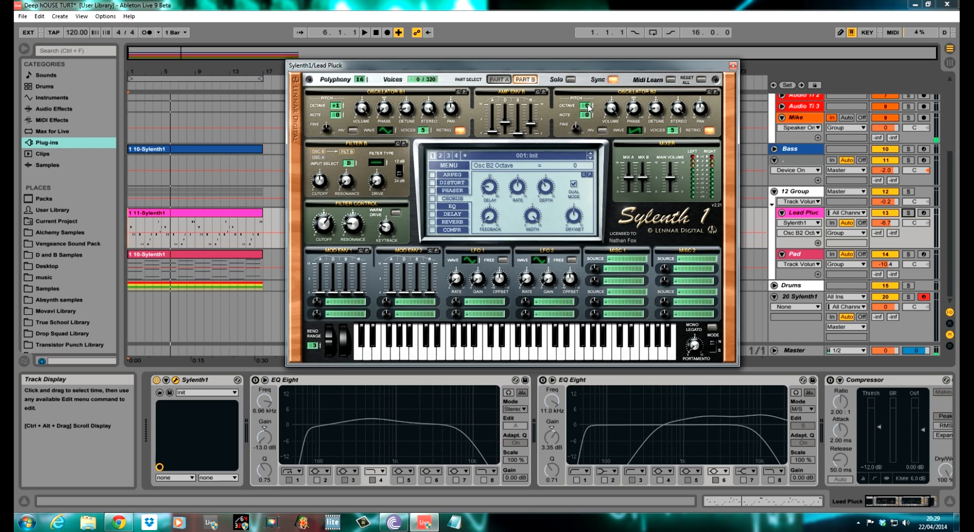
pyautogui.click(494, 79)
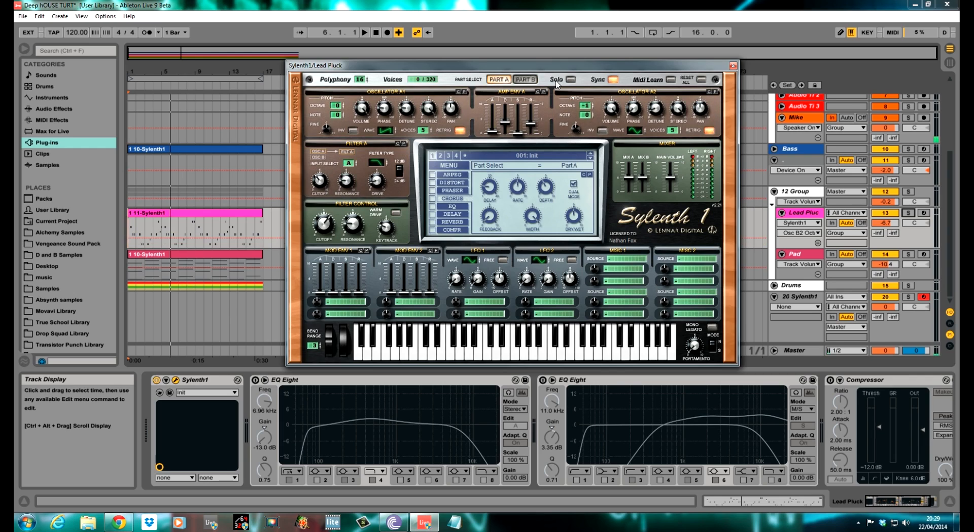
pyautogui.click(527, 79)
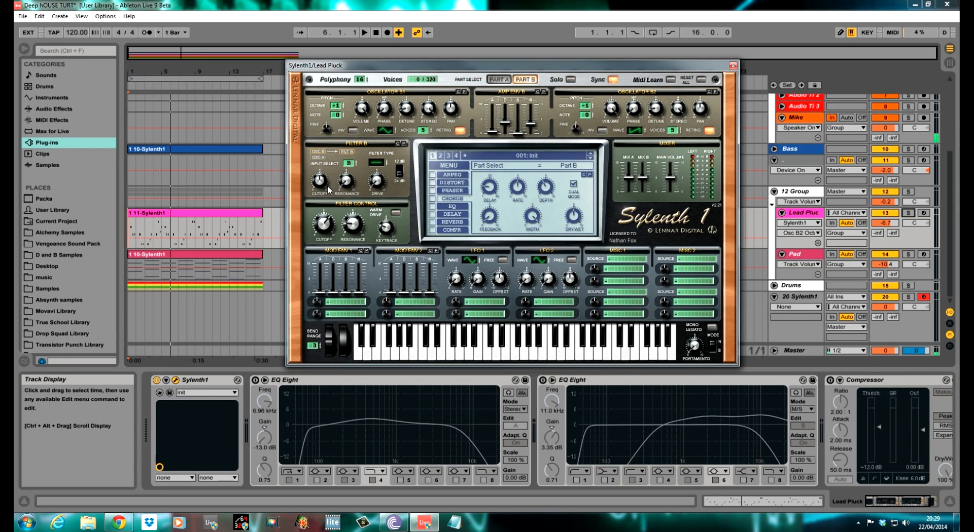
# - Set filter B to Lowpass with cutoff about 20.88 Hz, resonance about 0.24 and drive about 1.24
pyautogui.click(378, 163)
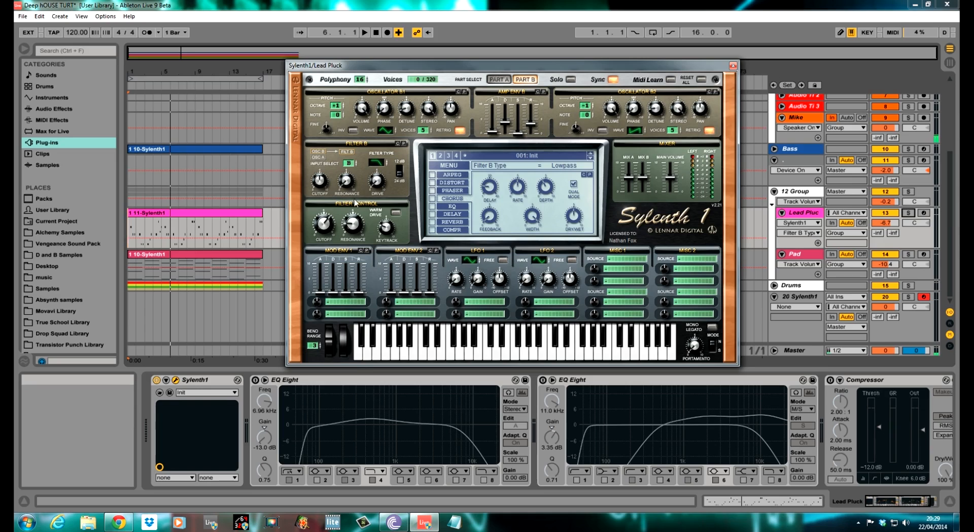
pyautogui.click(331, 304)
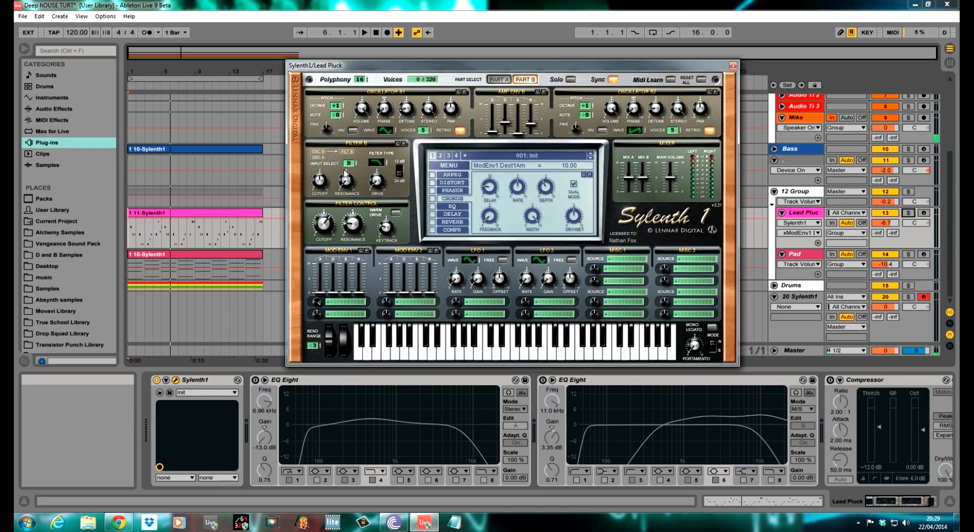
pyautogui.moveTo(318, 308); pyautogui.dragTo(319, 355)
pyautogui.click(319, 183)
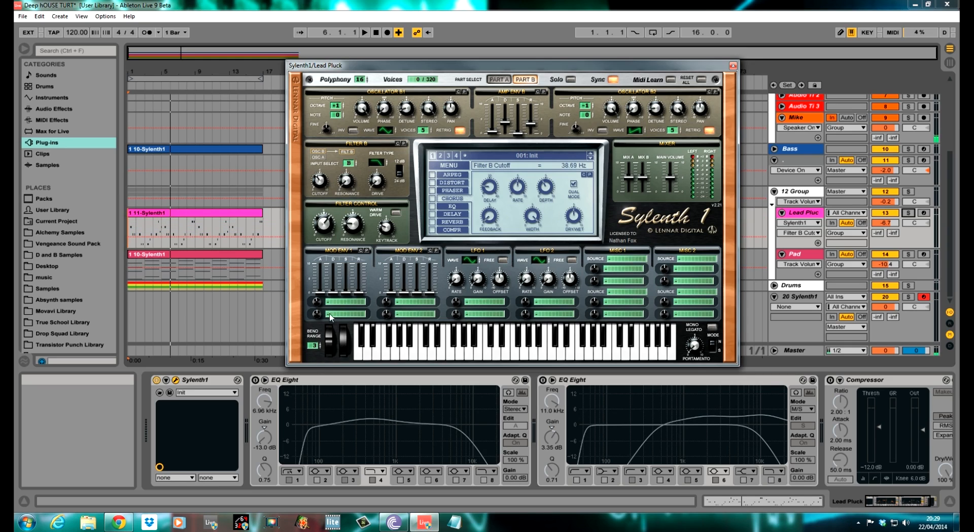
pyautogui.moveTo(321, 185)
pyautogui.mouseDown()
pyautogui.moveTo(318, 147)
pyautogui.moveTo(321, 193)
pyautogui.mouseUp()
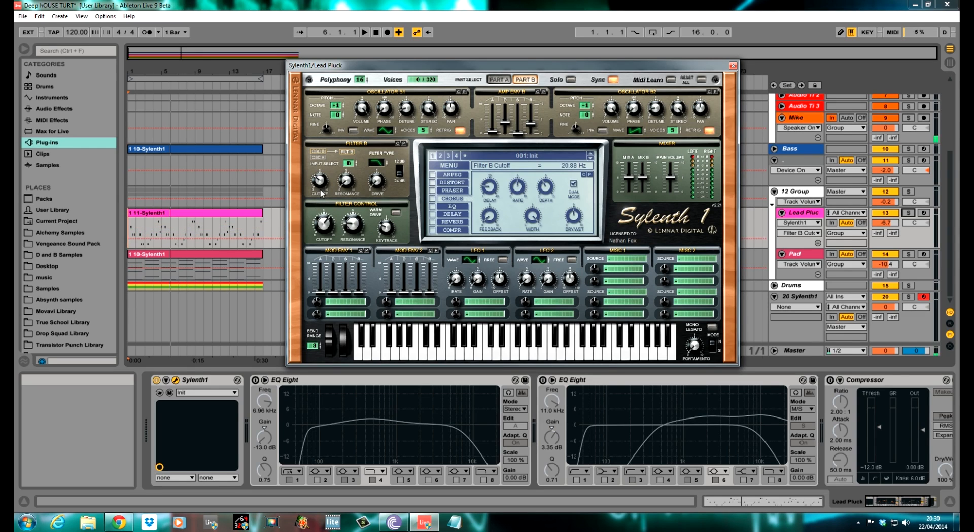
pyautogui.click(347, 182)
pyautogui.moveTo(348, 183); pyautogui.dragTo(348, 185)
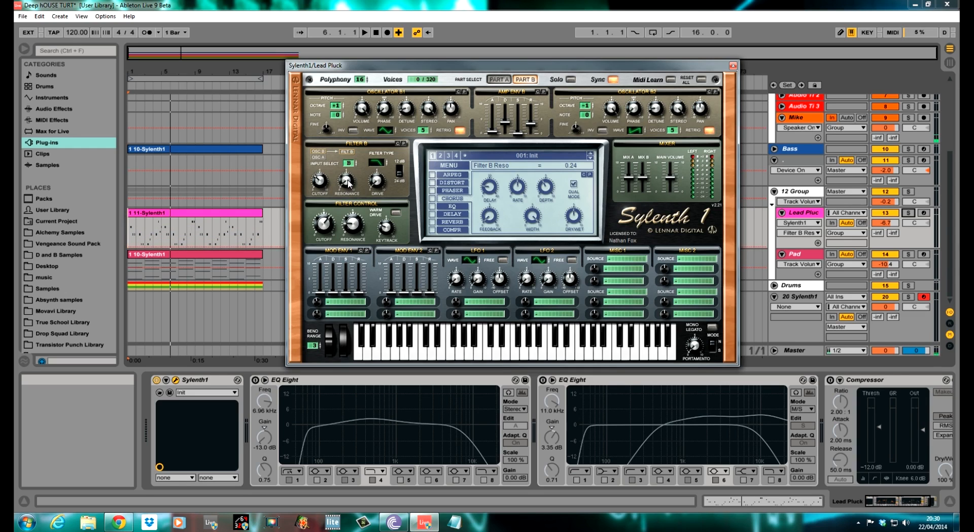
pyautogui.click(376, 181)
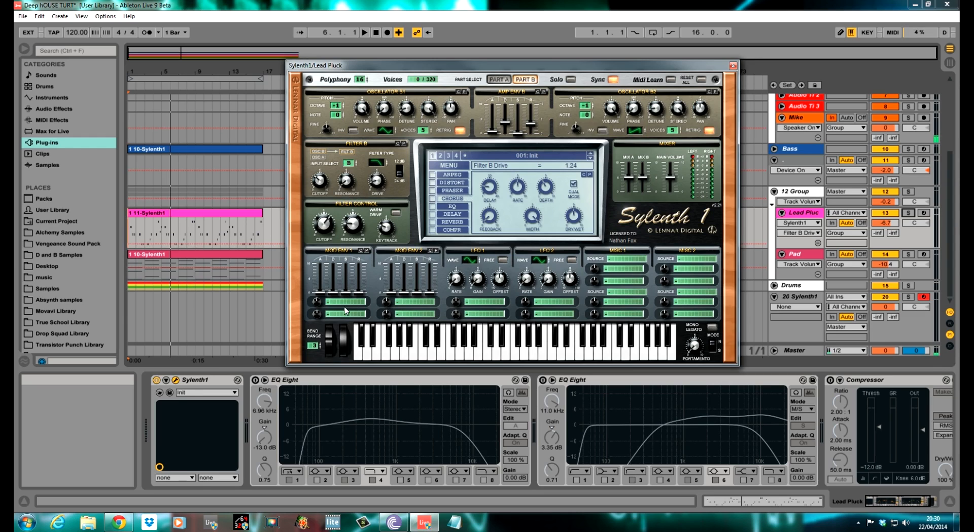
# - Play the arrangement from the start with Lead Pluck soloed to audition both parts, and unsolo the track
pyautogui.click(158, 249)
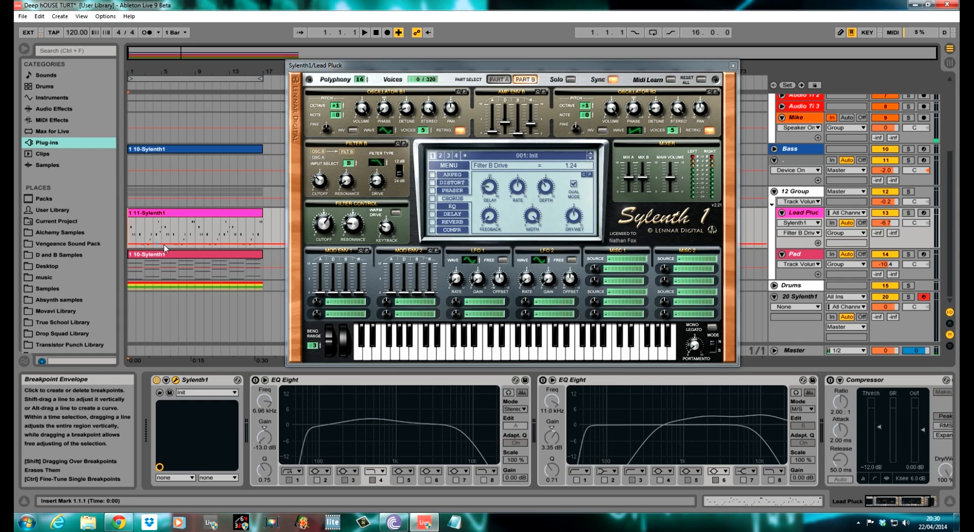
pyautogui.click(908, 212)
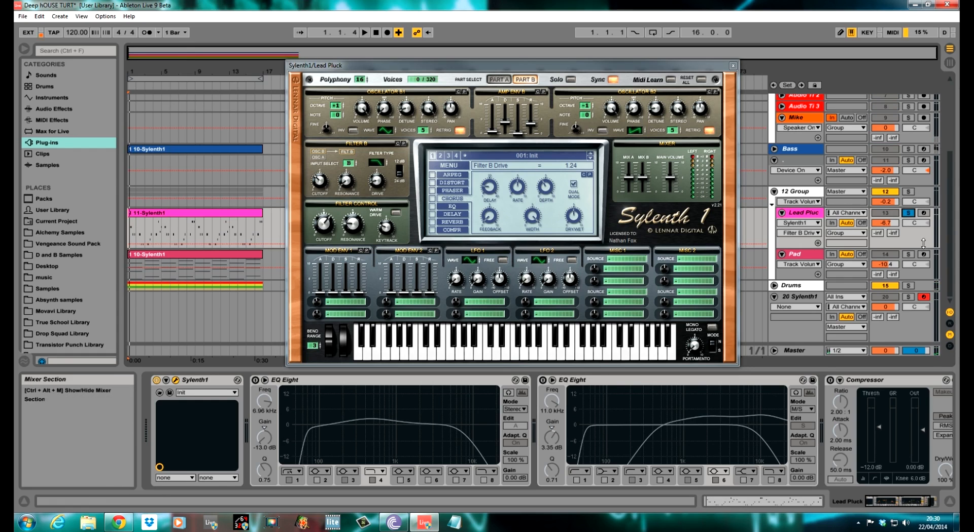
pyautogui.press('space')
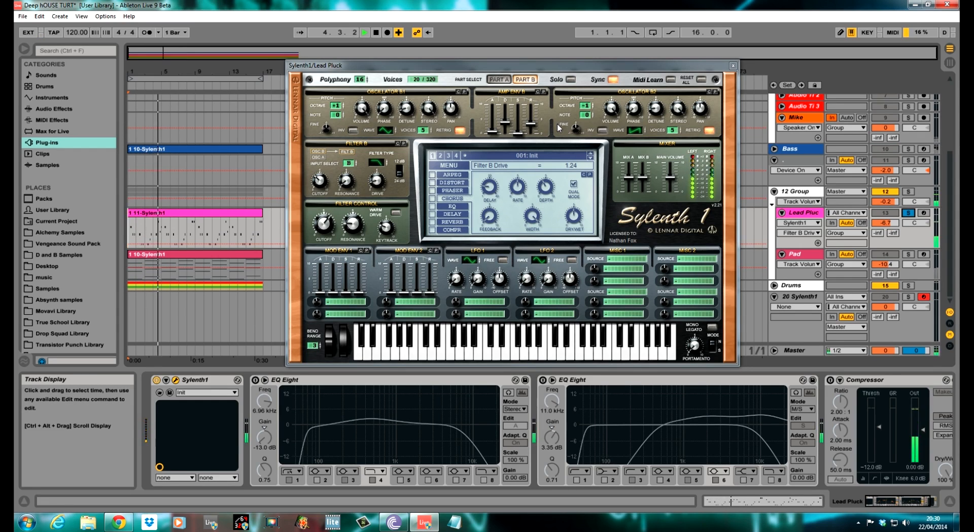
pyautogui.press('space')
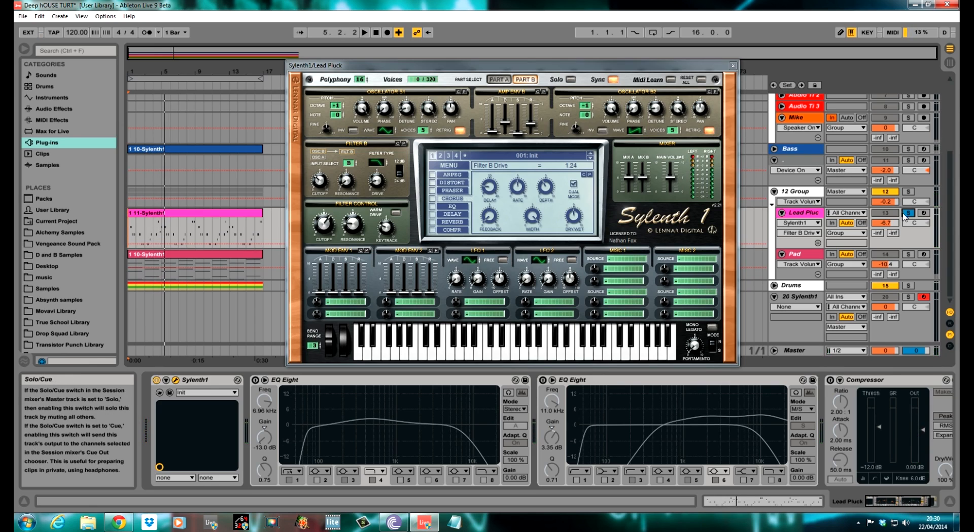
pyautogui.click(907, 214)
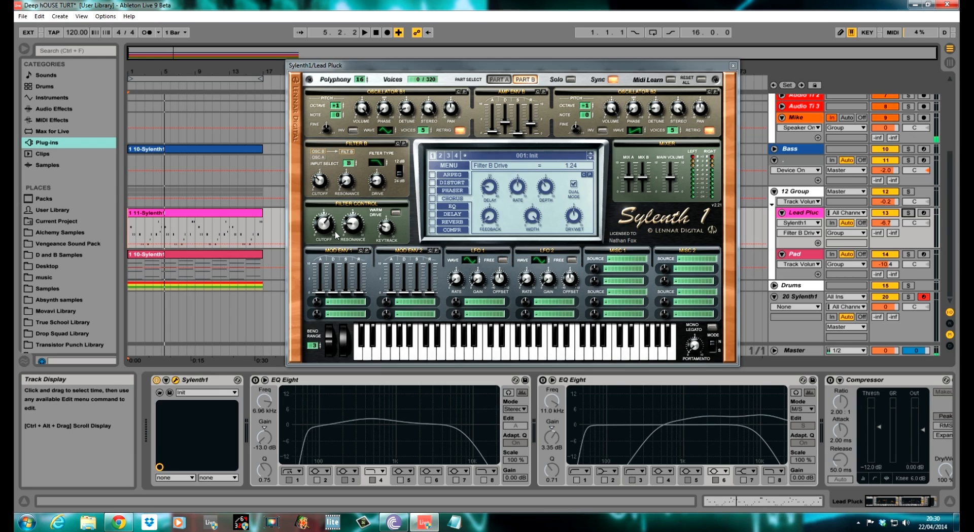
# - Route Mod Env 1 to Cutoff AB with amount about 4.29 and decay about 4.94, and set filter B's cutoff to about 29.10 Hz
pyautogui.click(341, 305)
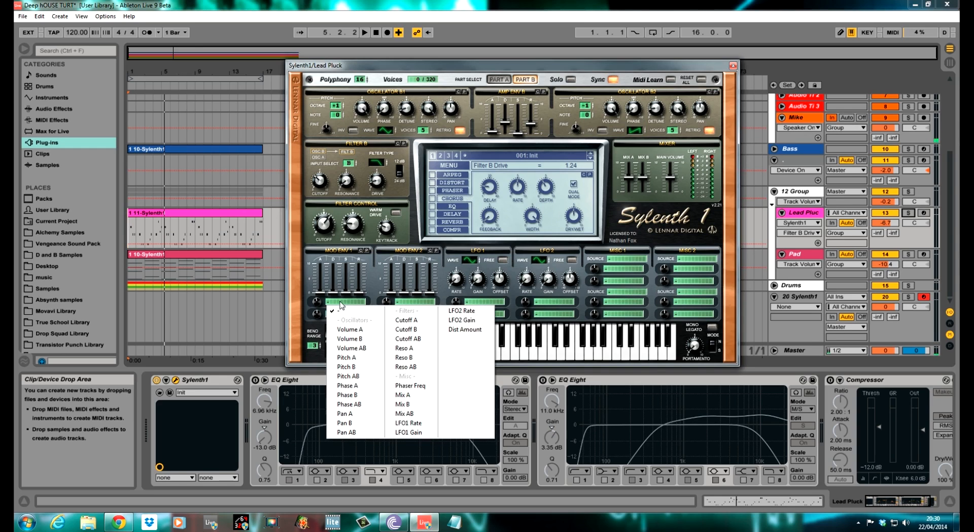
pyautogui.click(420, 344)
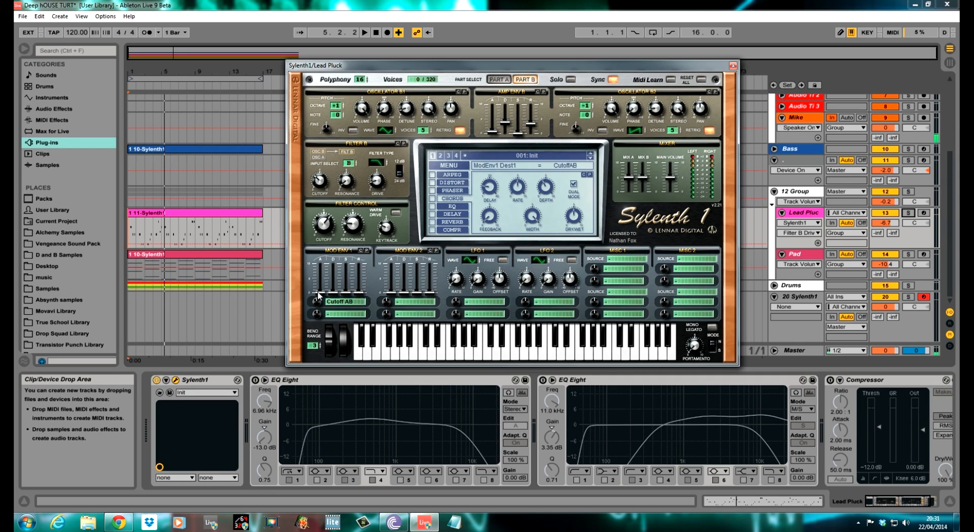
pyautogui.moveTo(335, 298); pyautogui.dragTo(335, 257)
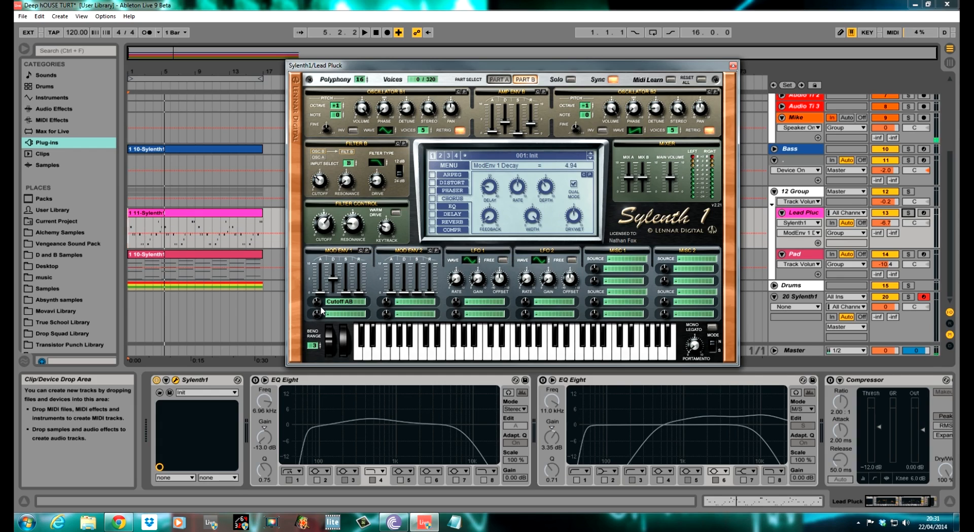
pyautogui.moveTo(317, 302); pyautogui.dragTo(320, 278)
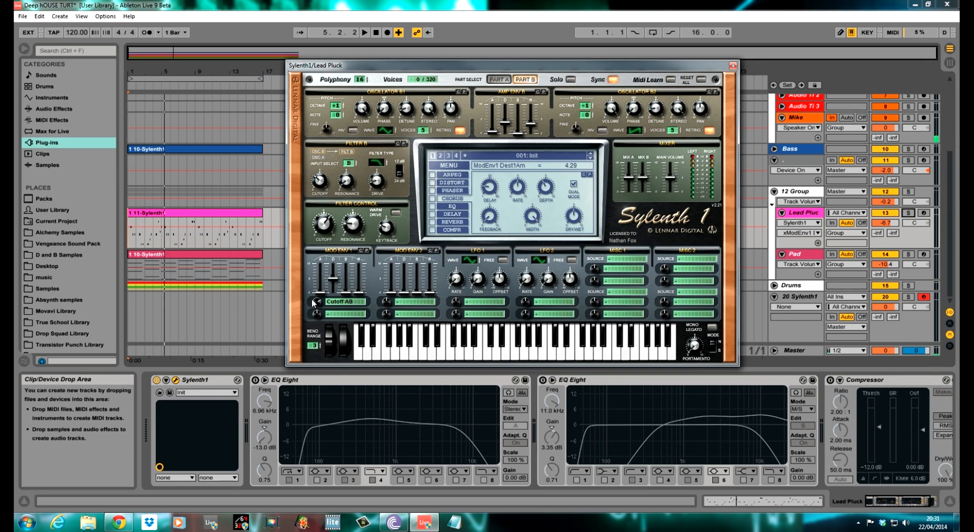
pyautogui.moveTo(320, 187); pyautogui.dragTo(326, 186)
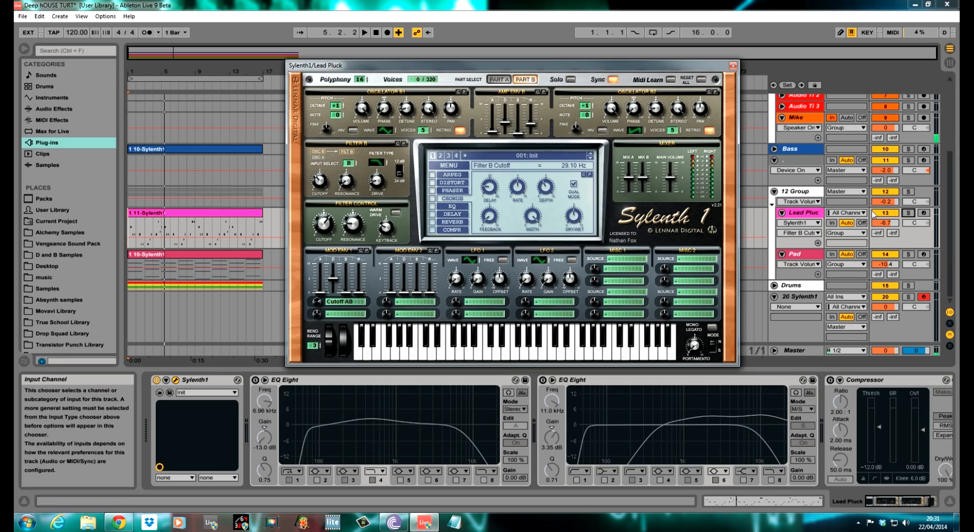
# - Audition the soloed Lead Pluck while testing the Mod Env 1 amount, and unsolo the track
pyautogui.click(906, 213)
pyautogui.press('space')
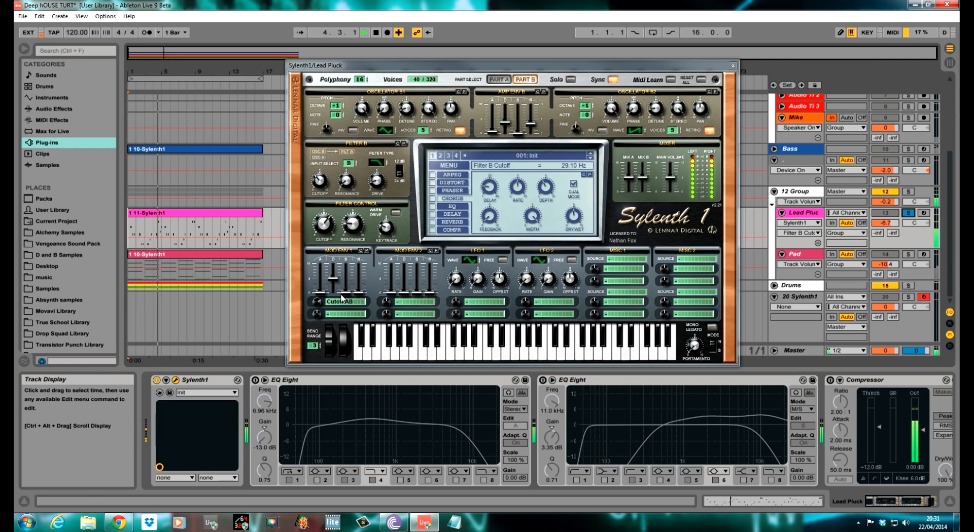
pyautogui.click(324, 297)
pyautogui.moveTo(324, 296)
pyautogui.mouseDown()
pyautogui.moveTo(327, 376)
pyautogui.moveTo(325, 307)
pyautogui.mouseUp()
pyautogui.press('space')
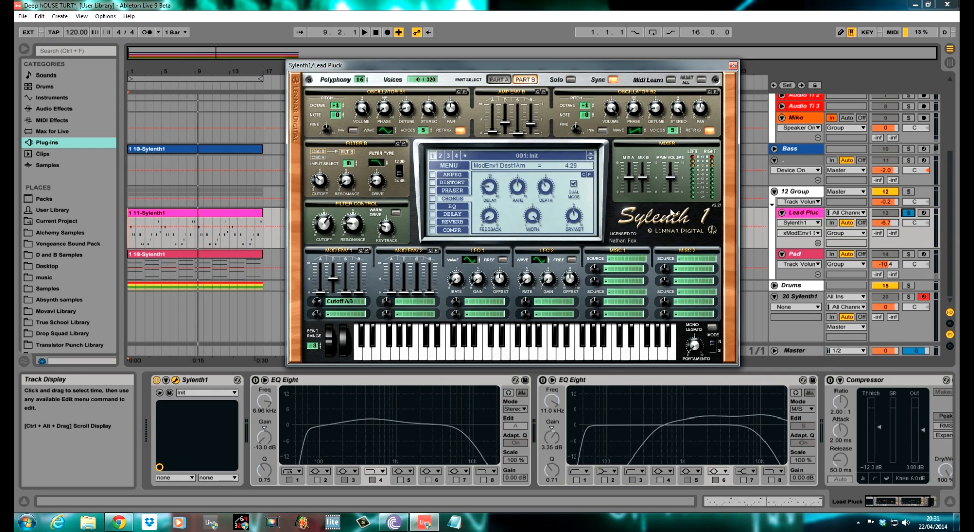
pyautogui.click(906, 214)
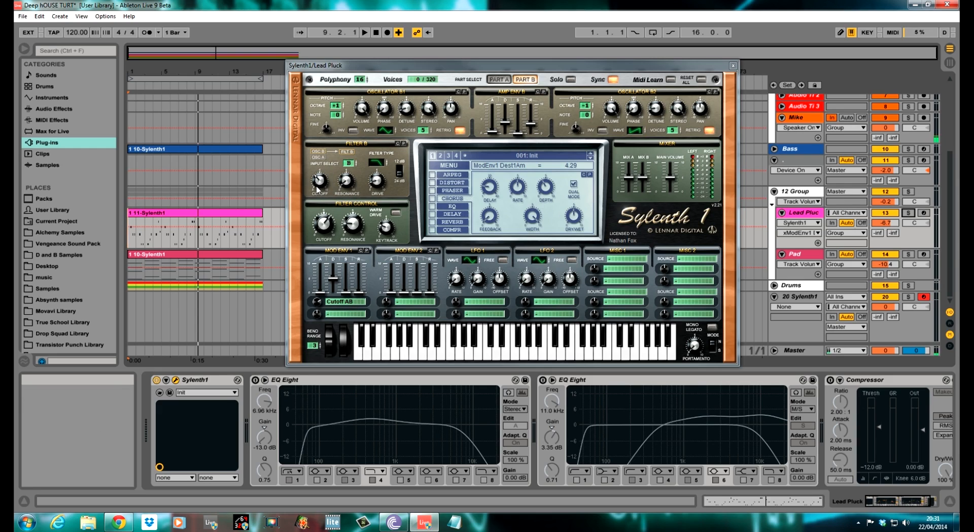
# - Enable the chorus, EQ and reverb effects, and set the chorus delay to 1.00 ms
pyautogui.click(432, 199)
pyautogui.click(432, 207)
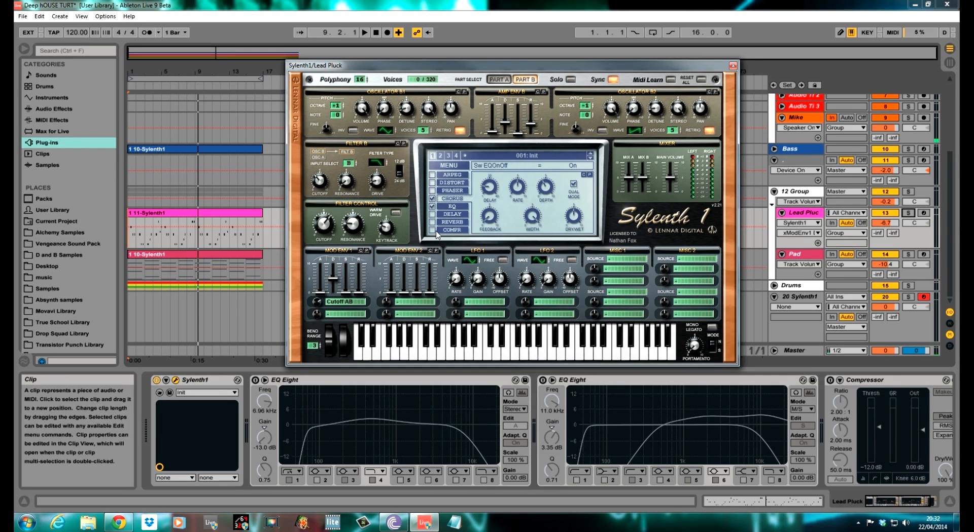
pyautogui.click(432, 222)
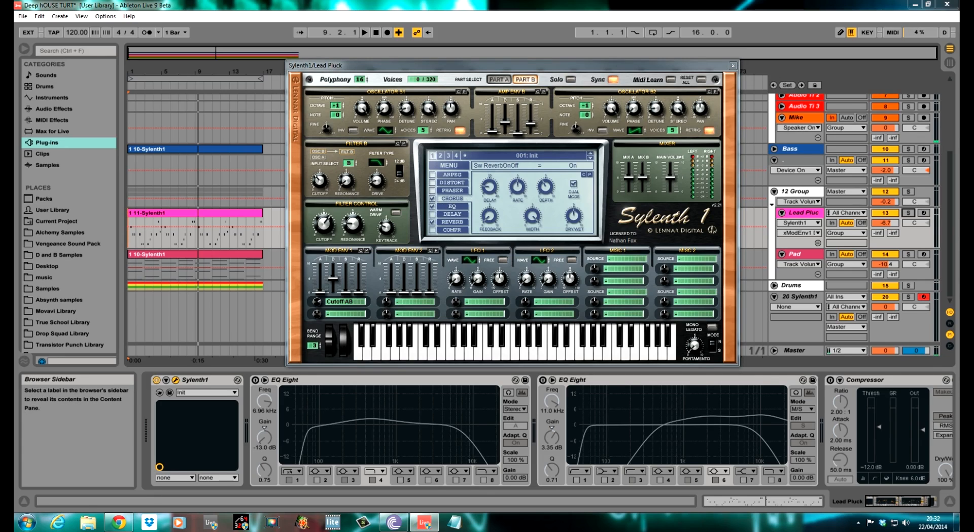
pyautogui.click(491, 188)
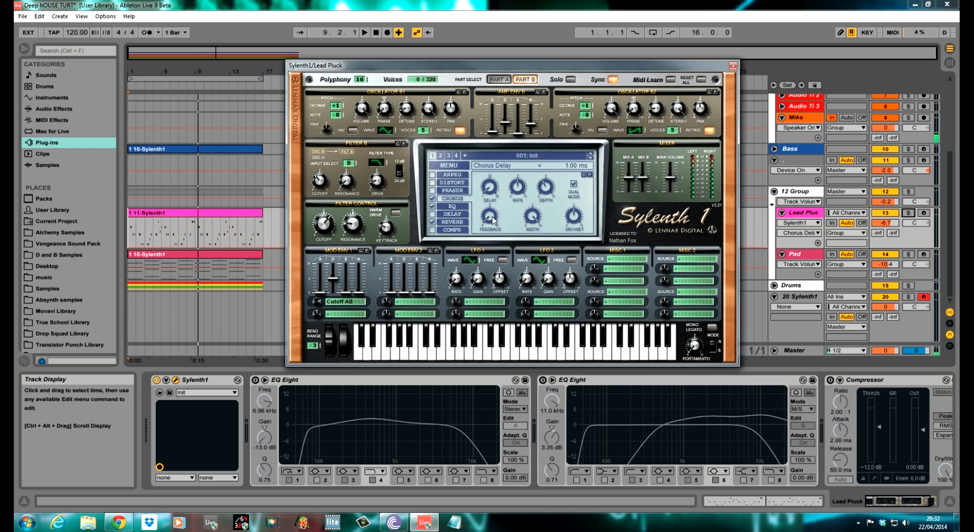
# - Adjust the chorus delay and depth, and set the chorus dry/wet to 100.00 %
pyautogui.moveTo(493, 190); pyautogui.dragTo(491, 196)
pyautogui.moveTo(491, 190); pyautogui.dragTo(490, 188)
pyautogui.moveTo(546, 190); pyautogui.dragTo(552, 185)
pyautogui.click(576, 218)
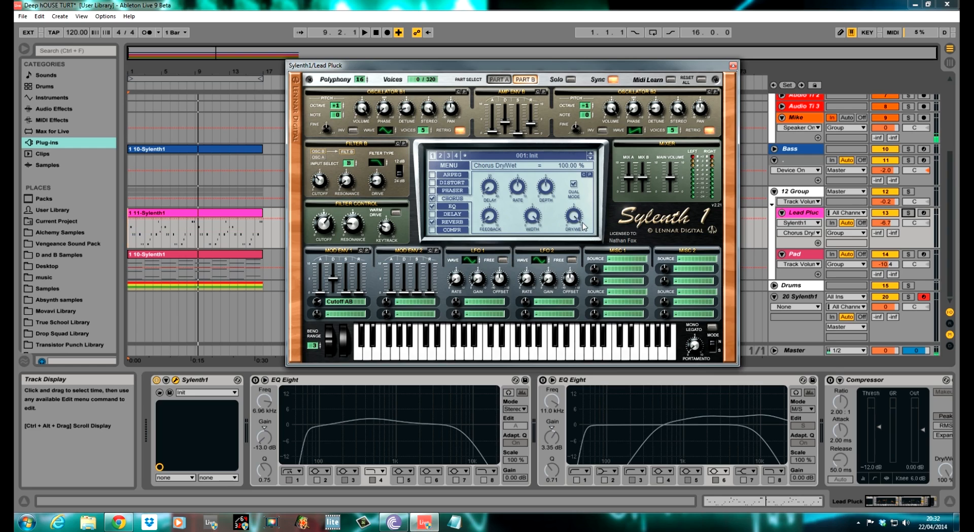
# - Switch off the synth's EQ and reverb, audition the soloed Lead Pluck from the start with only the chorus, and unsolo the track
pyautogui.click(433, 207)
pyautogui.click(432, 222)
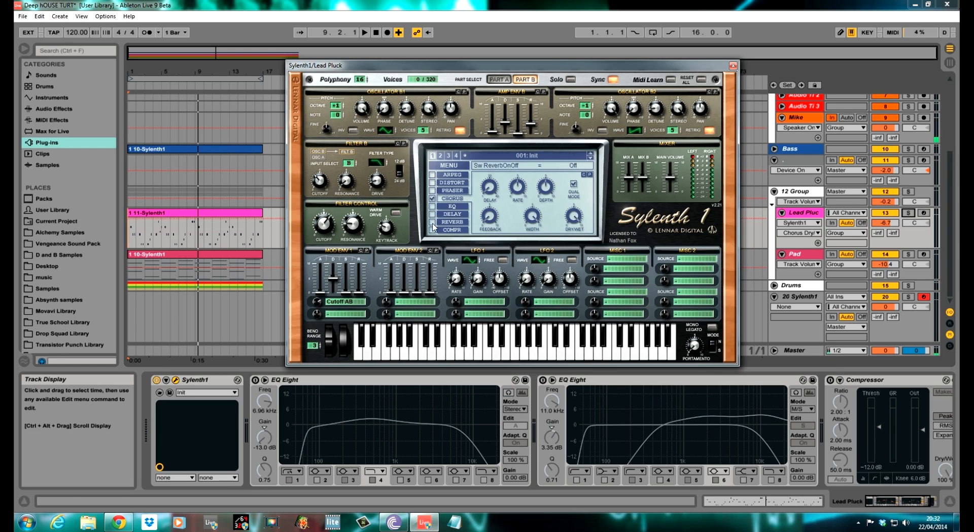
pyautogui.click(126, 233)
pyautogui.click(908, 213)
pyautogui.press('space')
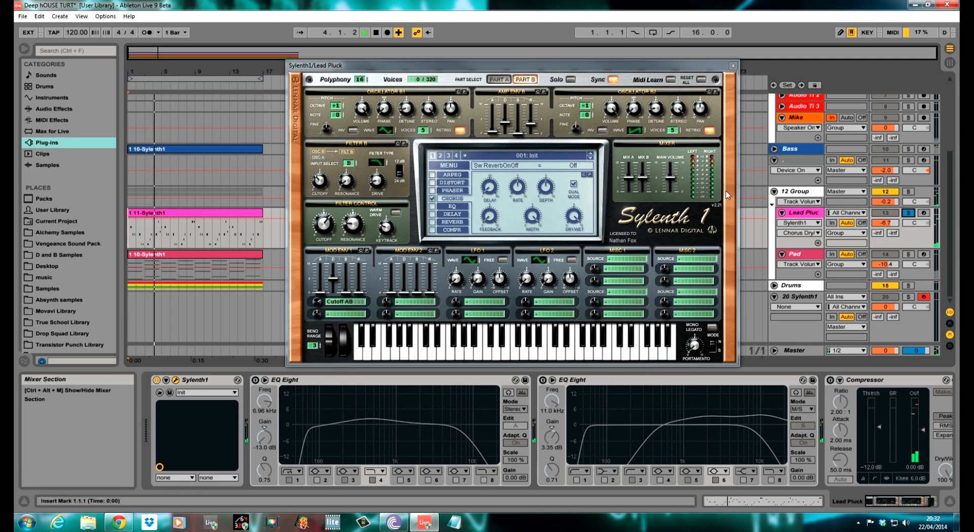
pyautogui.press('space')
pyautogui.click(906, 213)
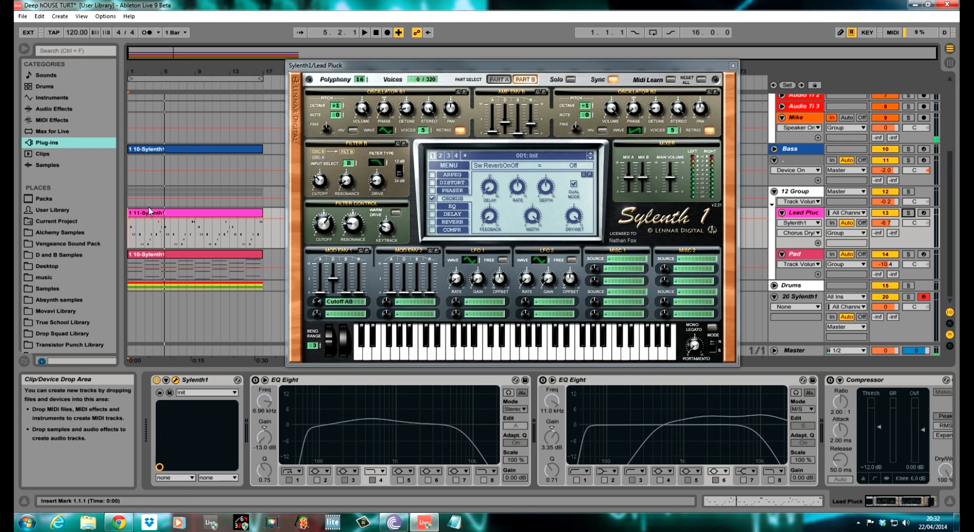
# - Enable the synth's EQ with bass at about 8.43 dB, adjust the treble, and set the treble frequency to about 4124.29 Hz
pyautogui.click(574, 219)
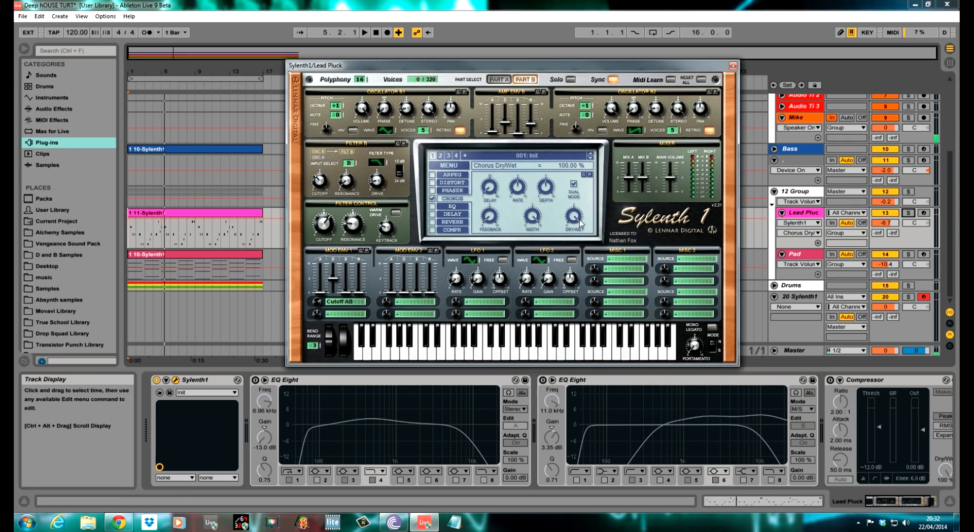
pyautogui.click(573, 182)
pyautogui.click(142, 244)
pyautogui.click(453, 209)
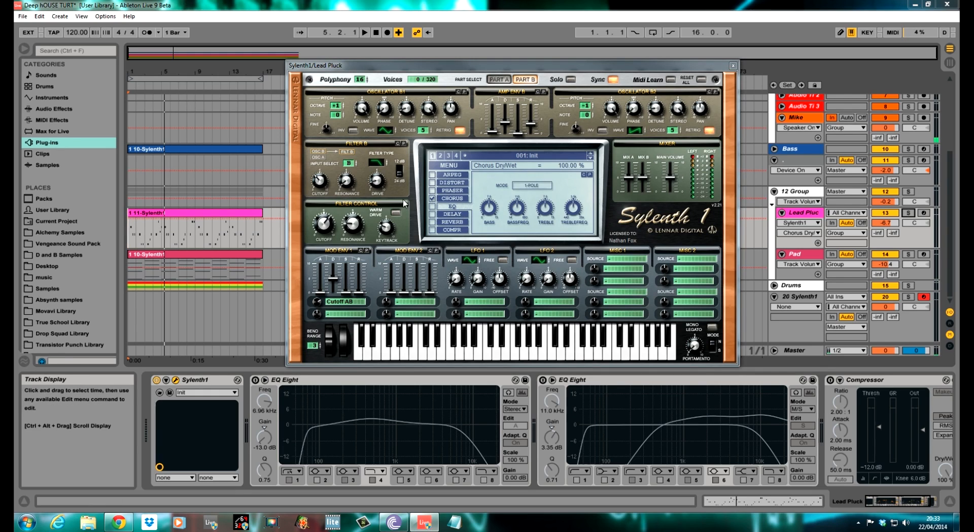
pyautogui.click(432, 207)
pyautogui.click(493, 209)
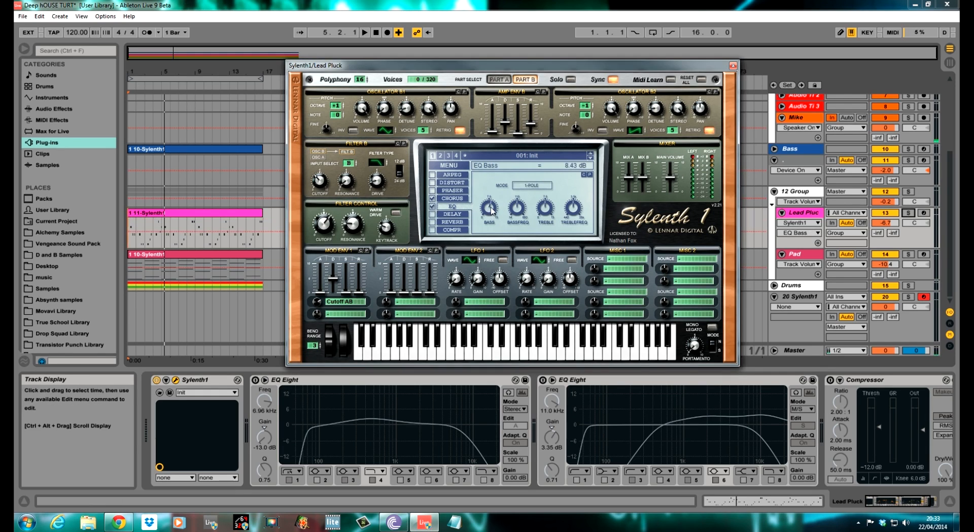
pyautogui.moveTo(490, 205); pyautogui.dragTo(491, 206)
pyautogui.click(545, 210)
pyautogui.moveTo(545, 209); pyautogui.dragTo(544, 205)
pyautogui.moveTo(580, 212); pyautogui.dragTo(581, 213)
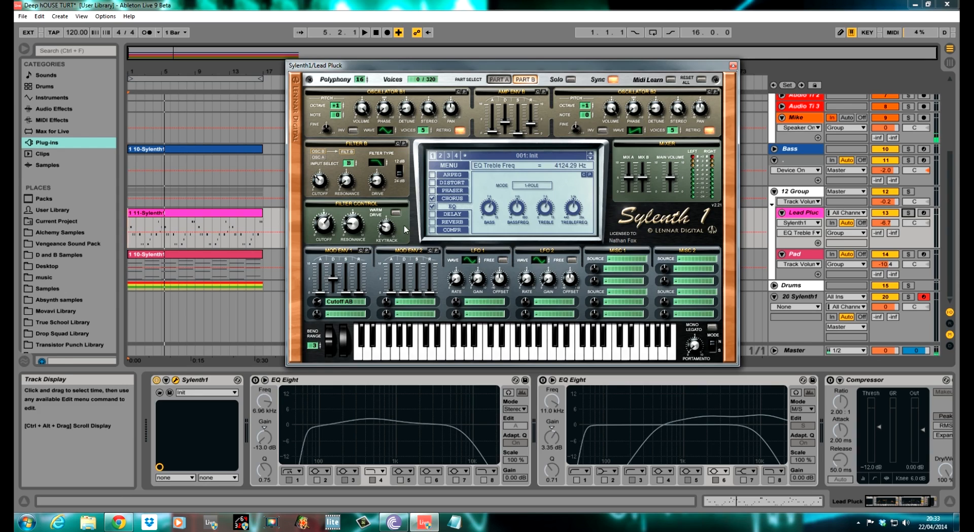
# - Enable the reverb and set its size to about 7.60, width to about 83.81 % and damp to 0.00
pyautogui.click(459, 227)
pyautogui.click(432, 223)
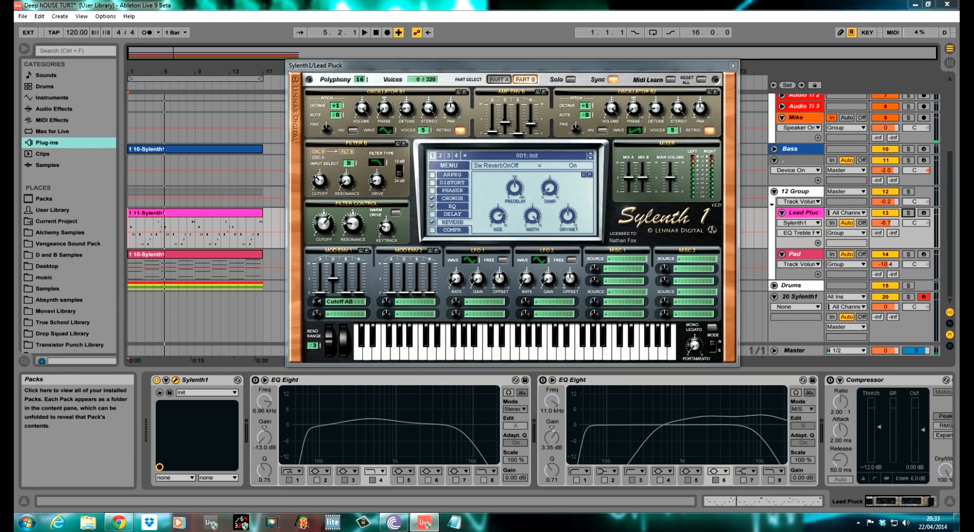
pyautogui.click(497, 218)
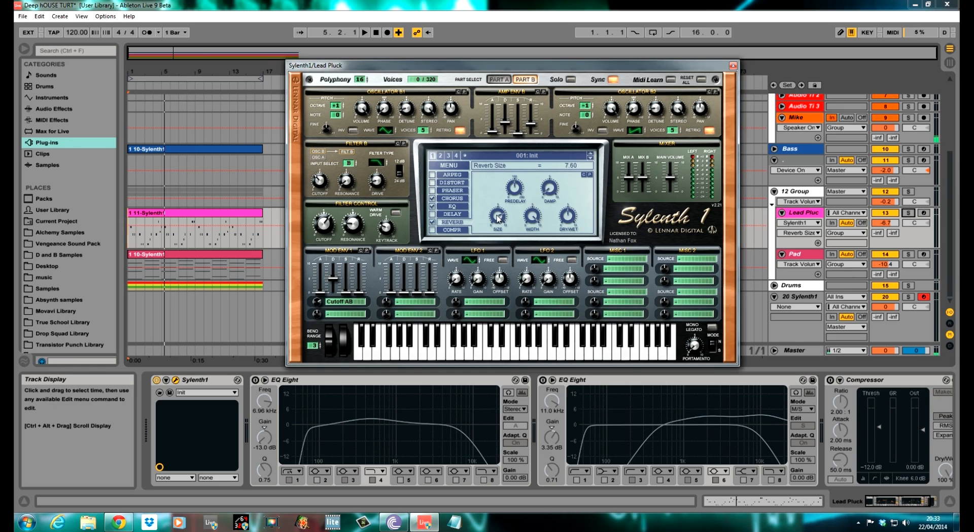
pyautogui.click(532, 222)
pyautogui.moveTo(532, 222); pyautogui.dragTo(525, 234)
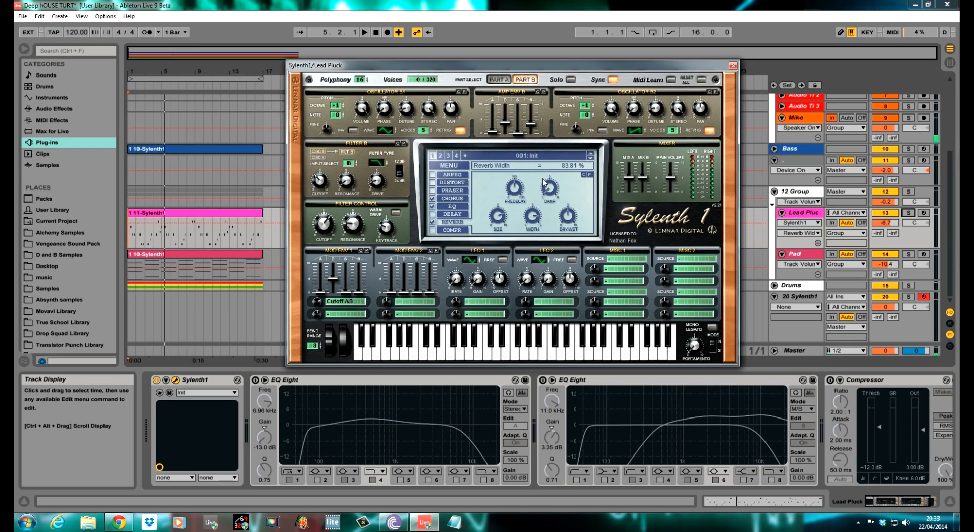
pyautogui.moveTo(550, 189); pyautogui.dragTo(555, 211)
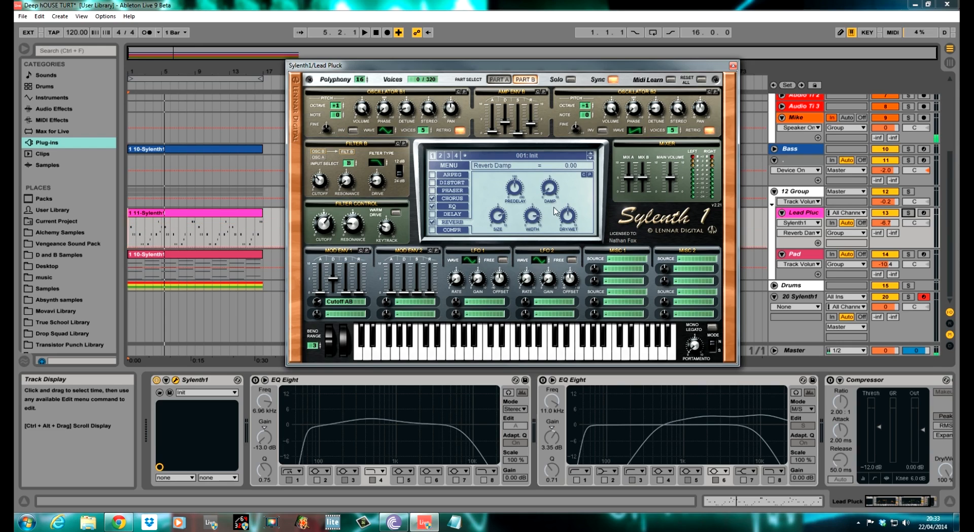
# - Set the reverb's dry/wet to about 54.76 % and its predelay to about 100.00 ms
pyautogui.click(513, 189)
pyautogui.click(572, 224)
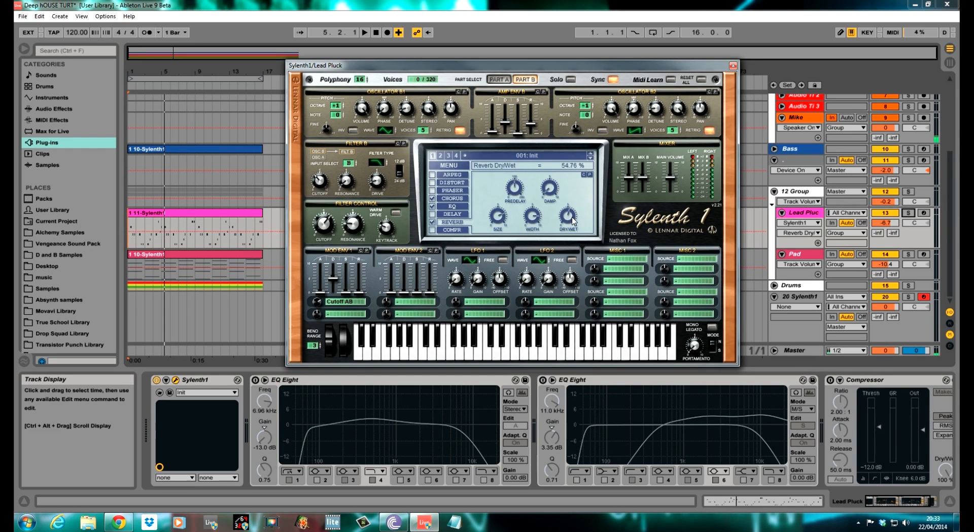
pyautogui.moveTo(572, 221)
pyautogui.mouseDown()
pyautogui.moveTo(582, 220)
pyautogui.moveTo(568, 224)
pyautogui.mouseUp()
pyautogui.click(516, 191)
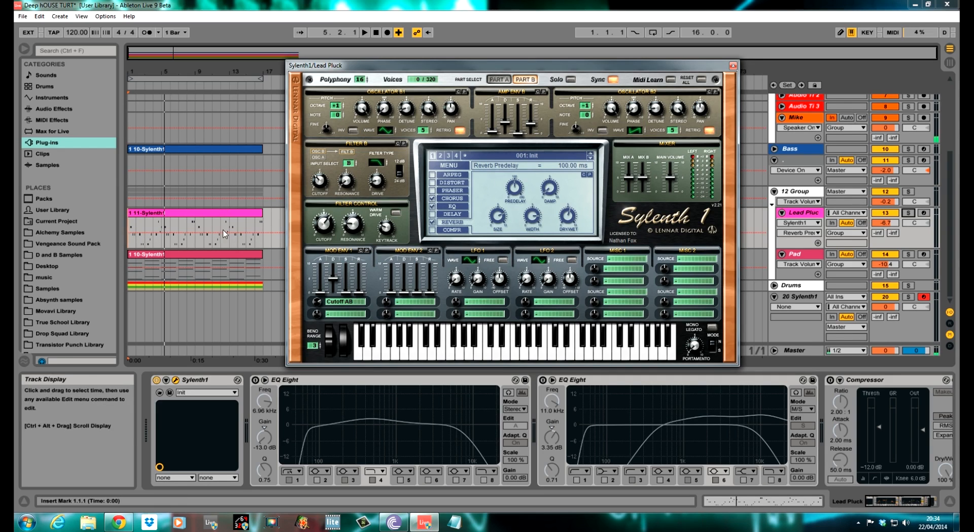
# - Audition the soloed Lead Pluck from the start with chorus, EQ and reverb active, unsolo the track and stop playback
pyautogui.click(128, 223)
pyautogui.press('space')
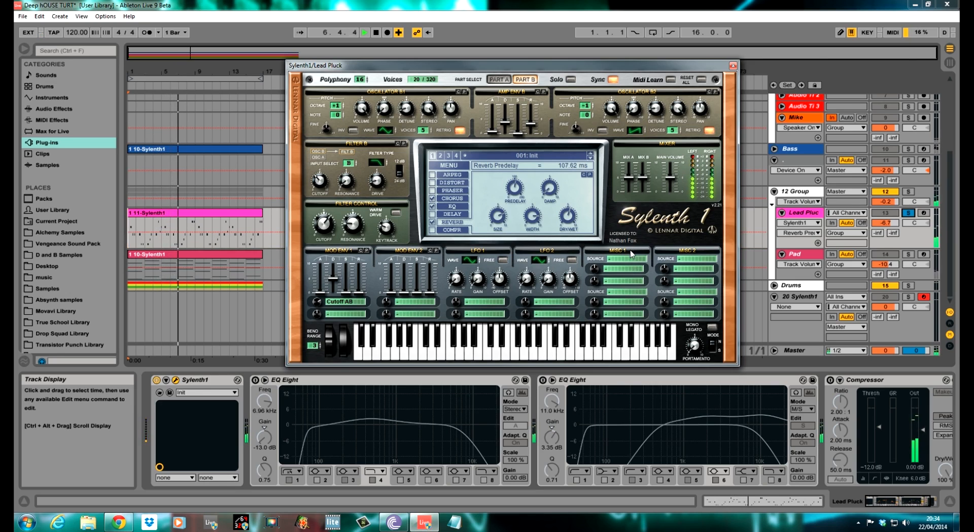
pyautogui.click(909, 213)
pyautogui.press('space')
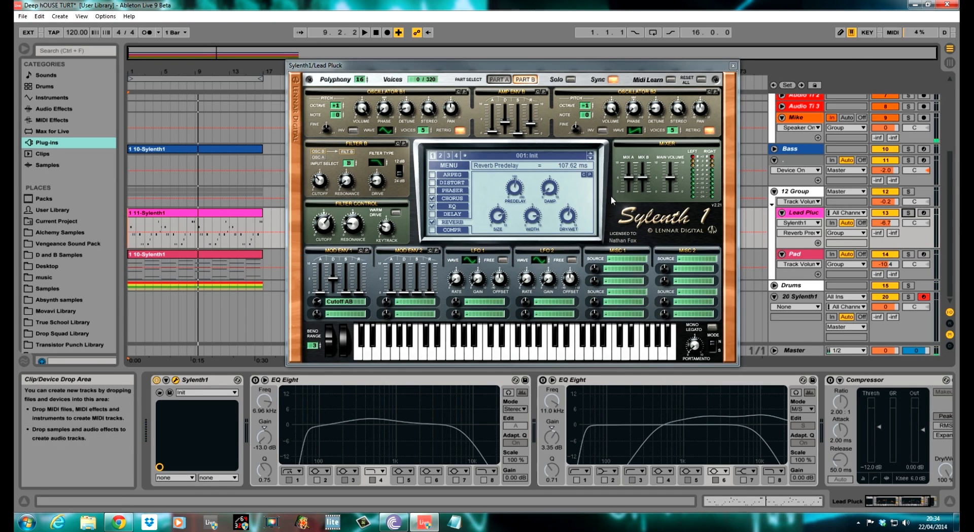
# - Play the full mix from the start while activating both EQ Eights and the Compressor on Lead Pluck in turn, and stop playback
pyautogui.click(140, 195)
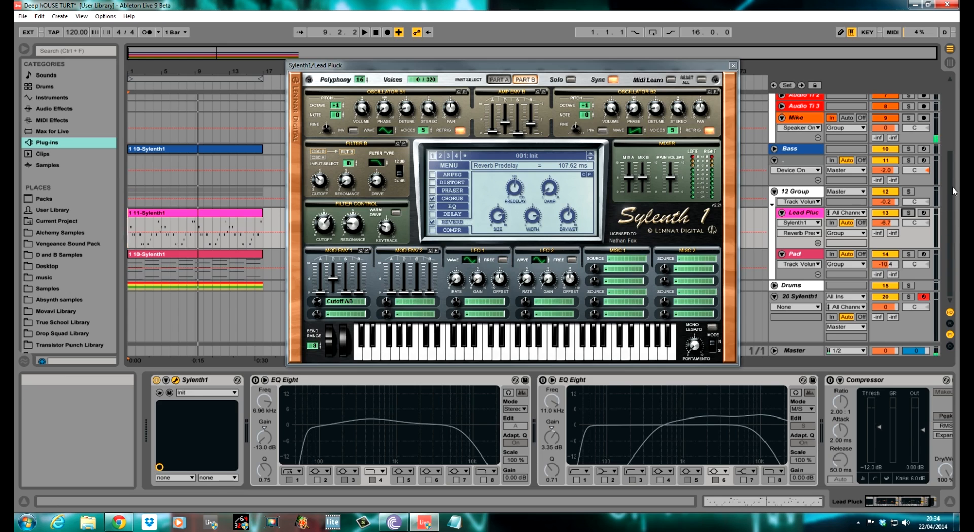
pyautogui.click(131, 193)
pyautogui.press('space')
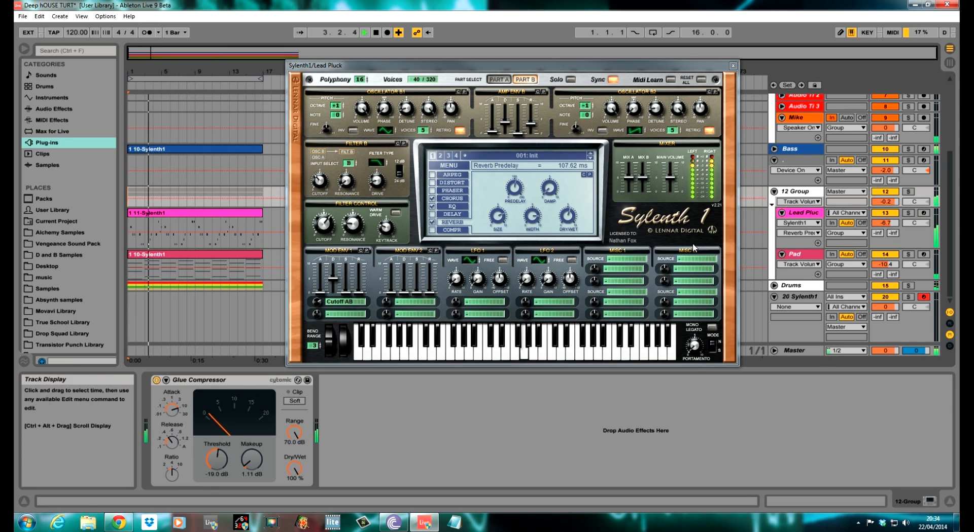
pyautogui.click(811, 216)
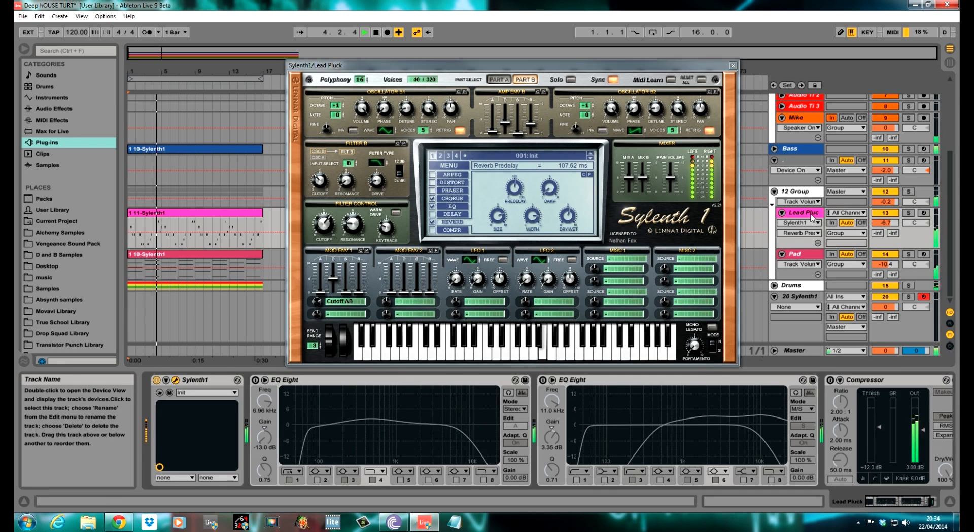
pyautogui.click(255, 380)
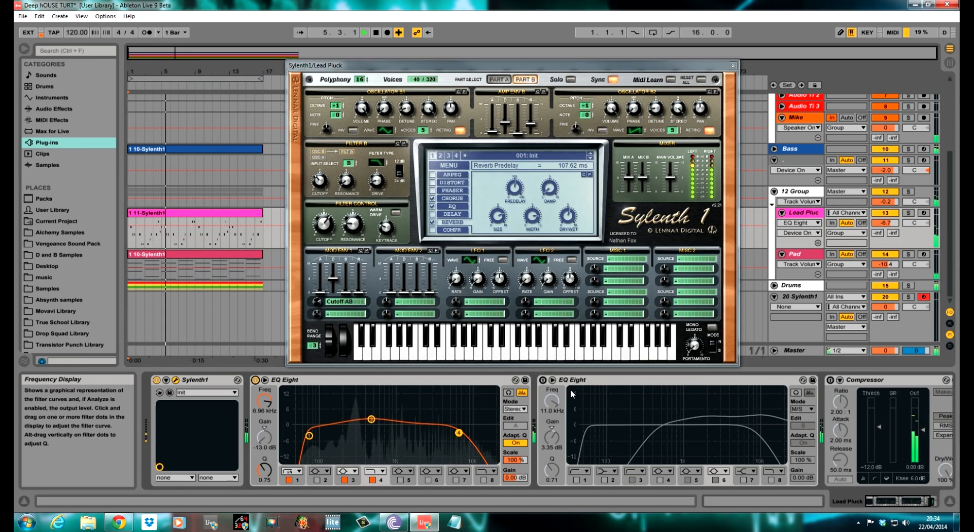
pyautogui.click(542, 379)
pyautogui.click(830, 380)
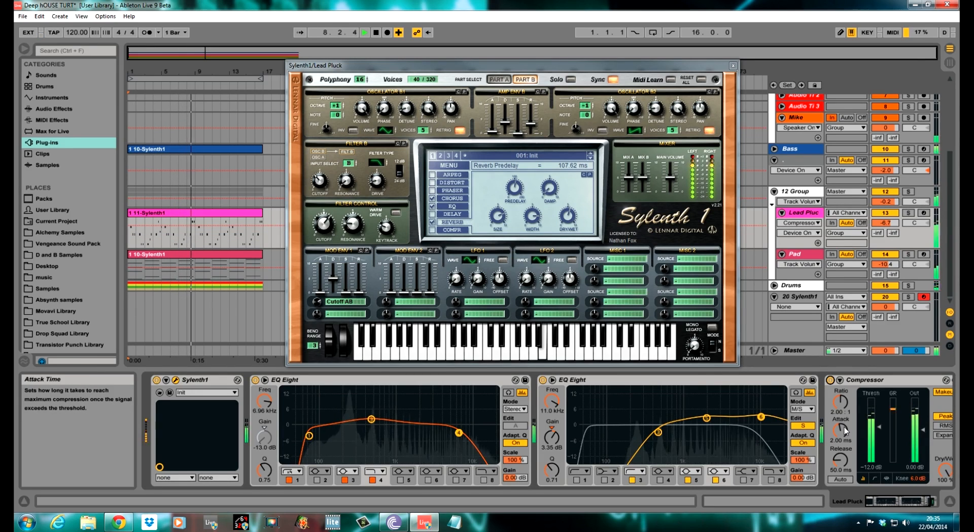
pyautogui.press('space')
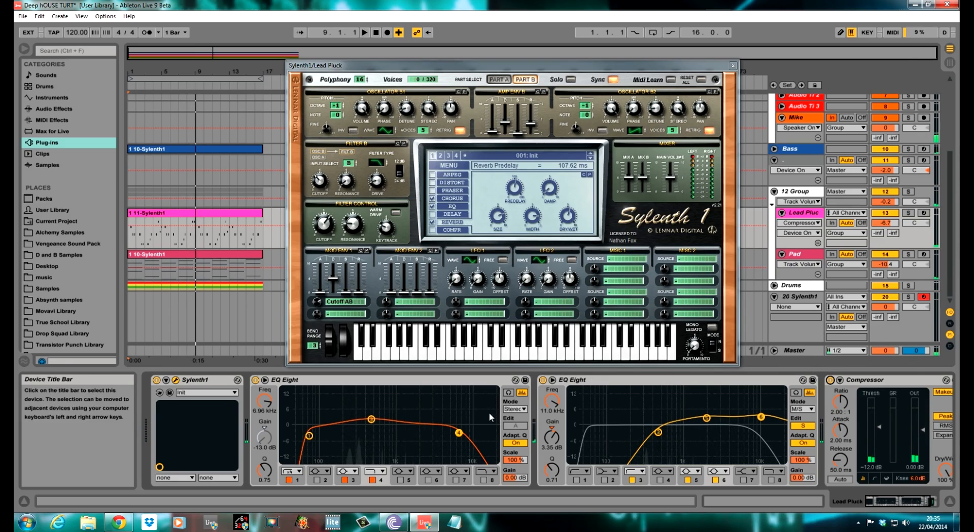
# - Compare the second EQ Eight off and on, raise its 2.04 kHz band slightly, and set the 11.0 kHz band's gain to 3.60 dB
pyautogui.click(923, 505)
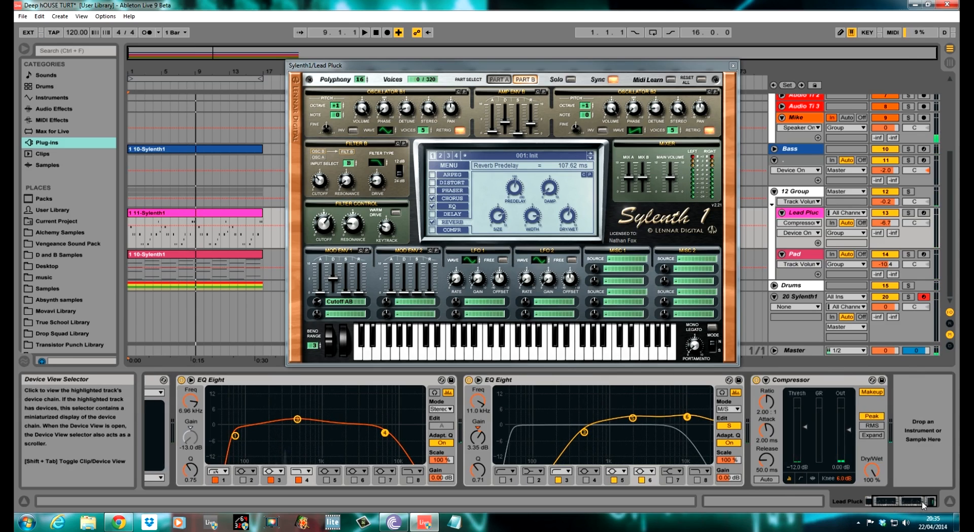
pyautogui.click(469, 380)
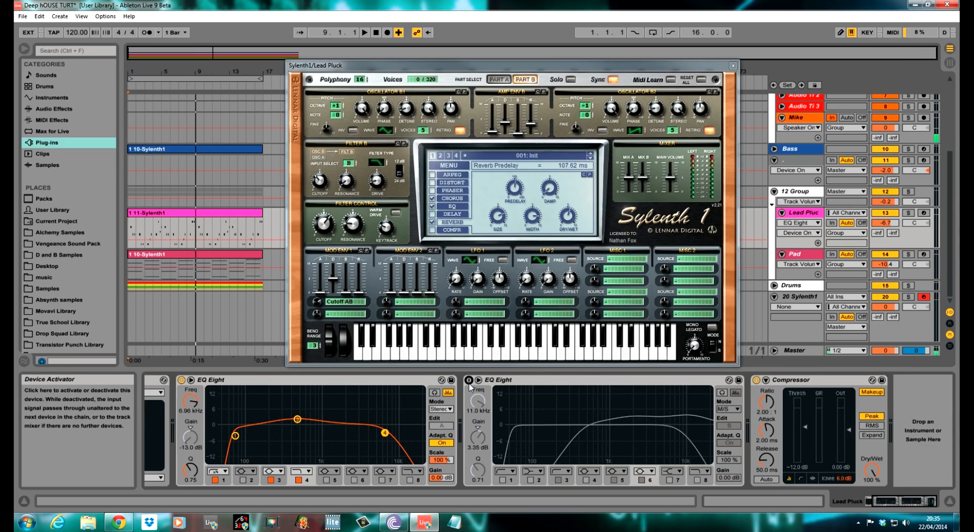
pyautogui.click(469, 381)
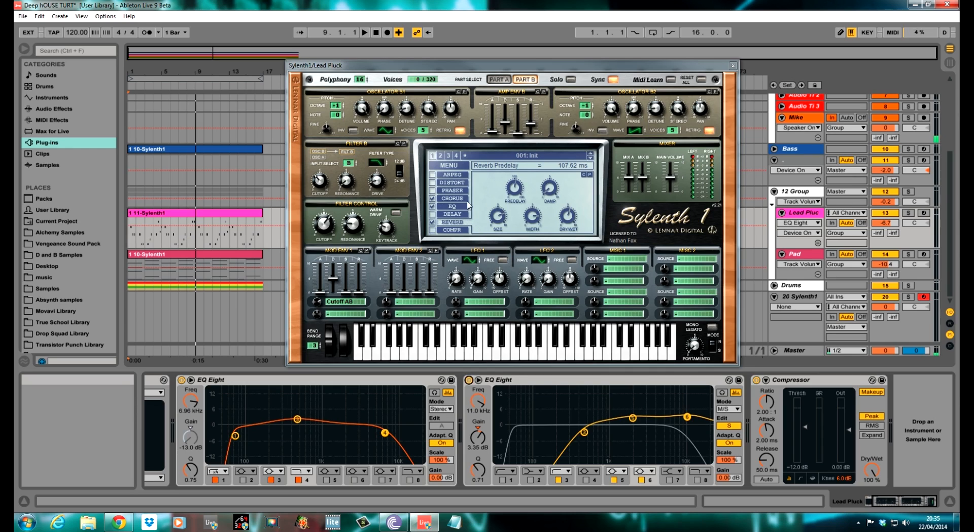
pyautogui.click(633, 419)
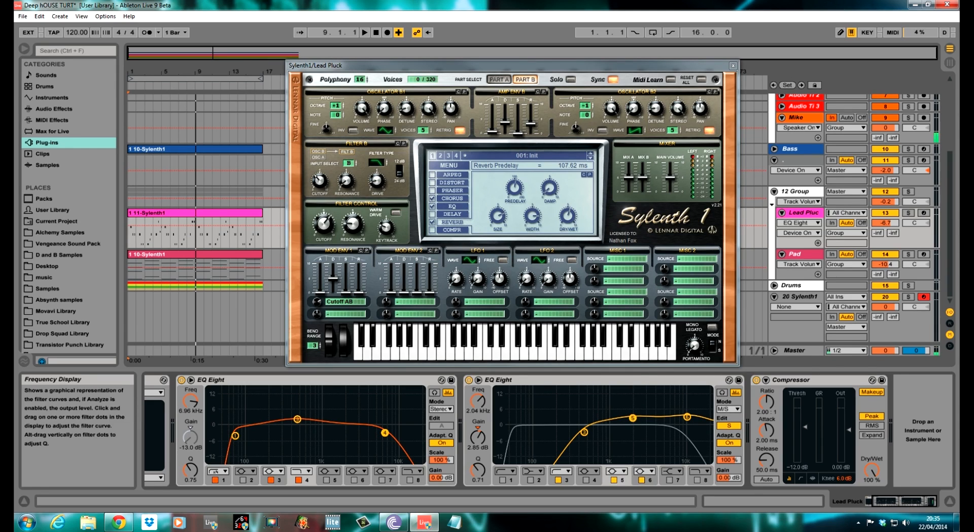
pyautogui.moveTo(633, 419); pyautogui.dragTo(632, 418)
pyautogui.click(685, 417)
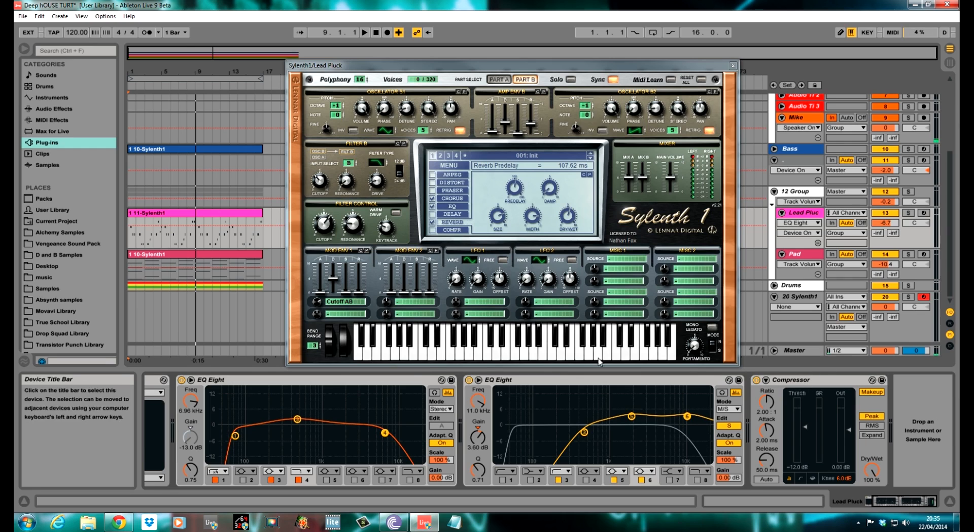
# - Bypass the second EQ Eight and the Compressor, reactivate them one at a time during playback to compare the sound, and stop
pyautogui.click(469, 381)
pyautogui.click(756, 380)
pyautogui.press('space')
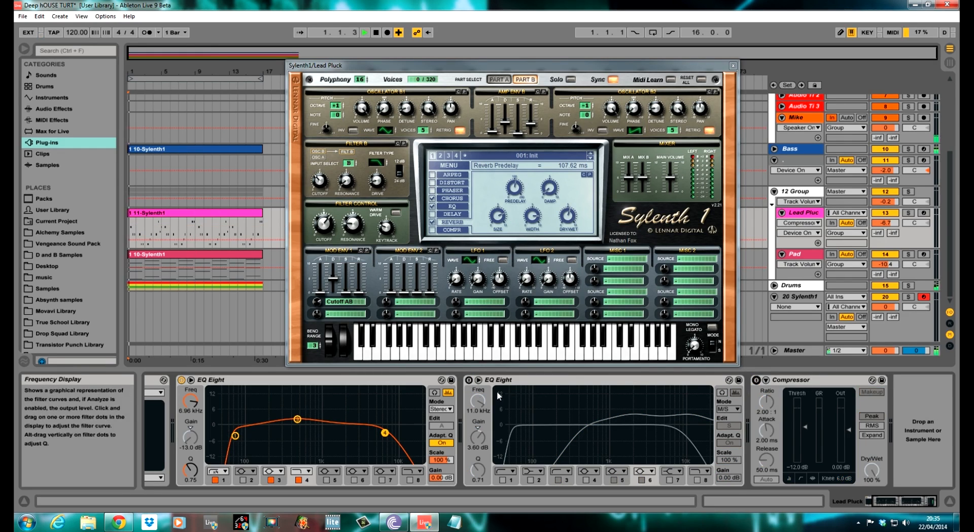
pyautogui.click(469, 380)
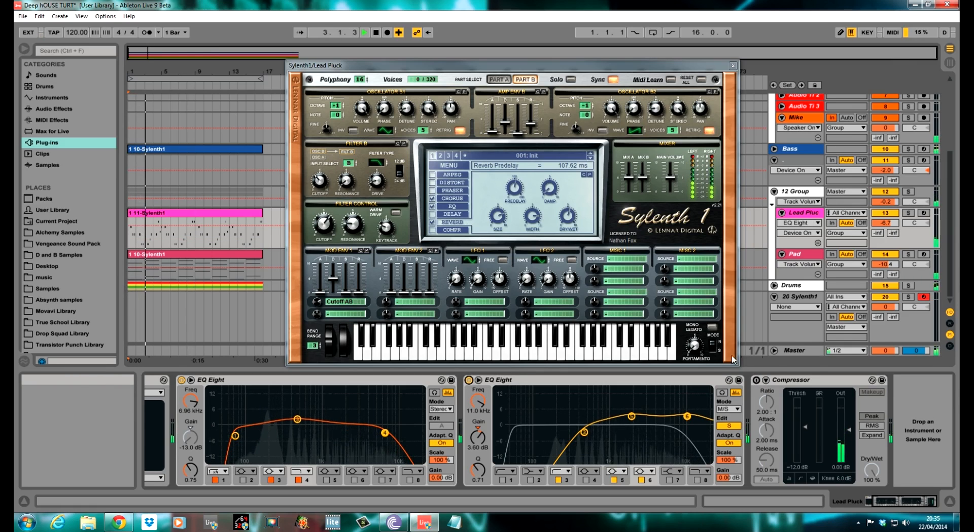
pyautogui.click(756, 381)
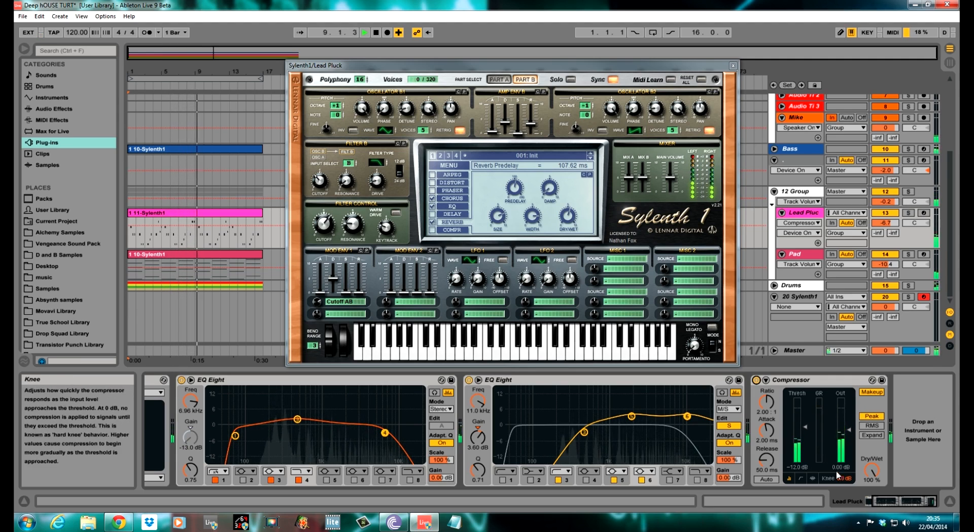
pyautogui.press('space')
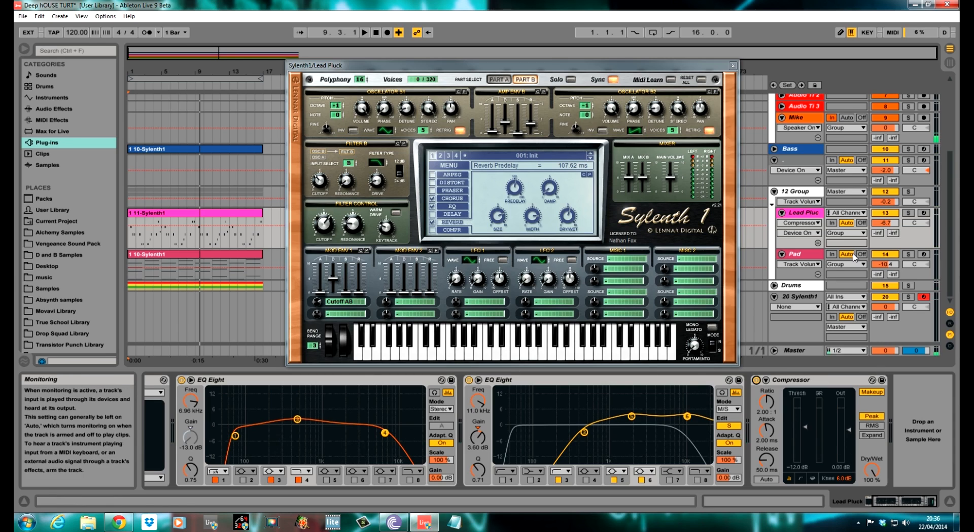
# - Close Lead Pluck's Sylenth1 window, open the Pad track's Sylenth1, and place the playback position at the start of the Pad clip
pyautogui.moveTo(617, 68); pyautogui.dragTo(607, 74)
pyautogui.click(797, 255)
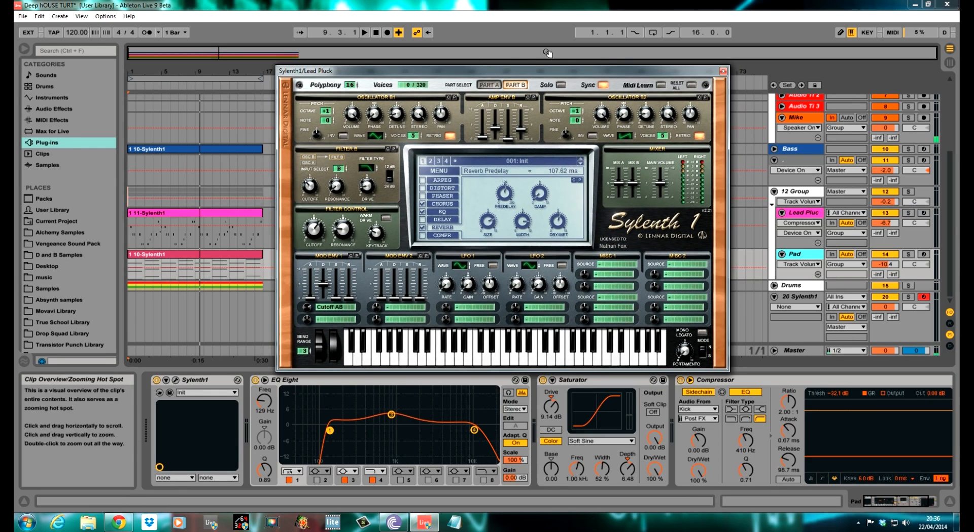
pyautogui.click(723, 70)
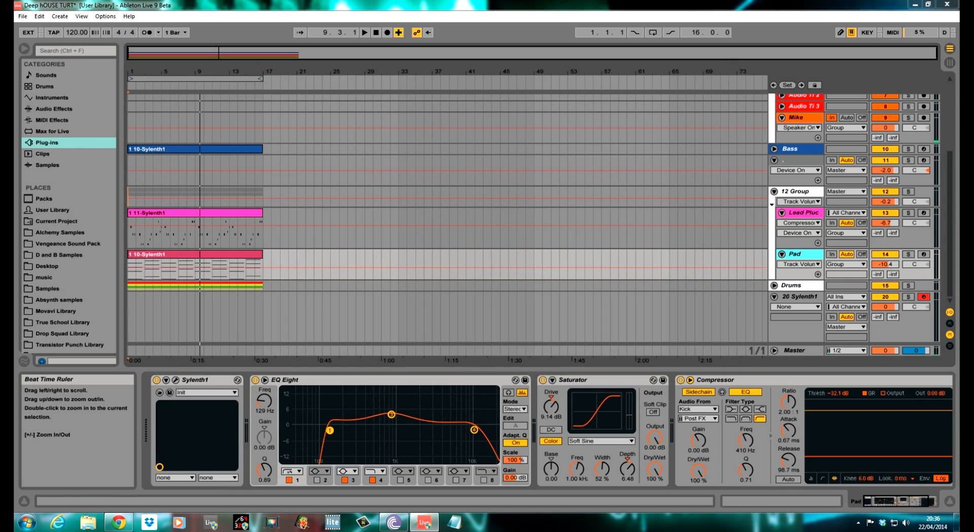
pyautogui.click(175, 380)
pyautogui.moveTo(590, 215); pyautogui.dragTo(524, 149)
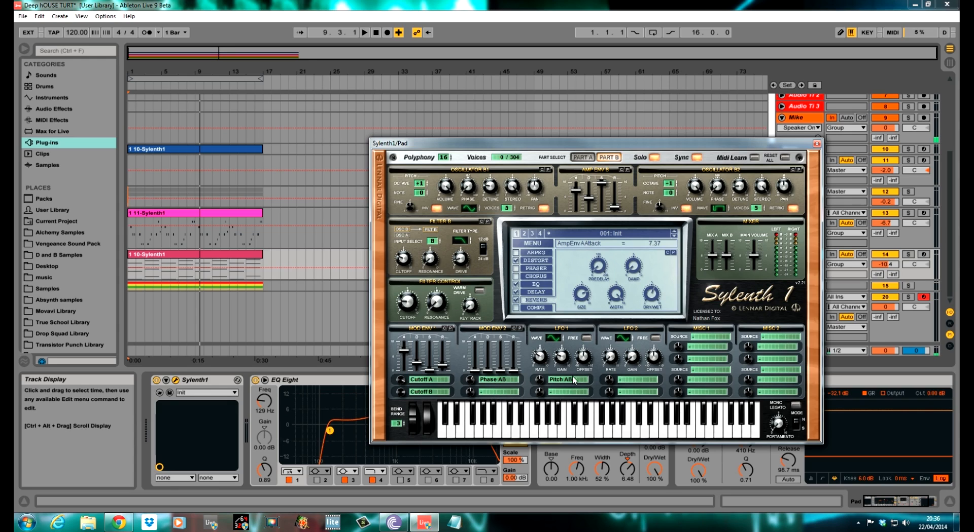
pyautogui.click(127, 274)
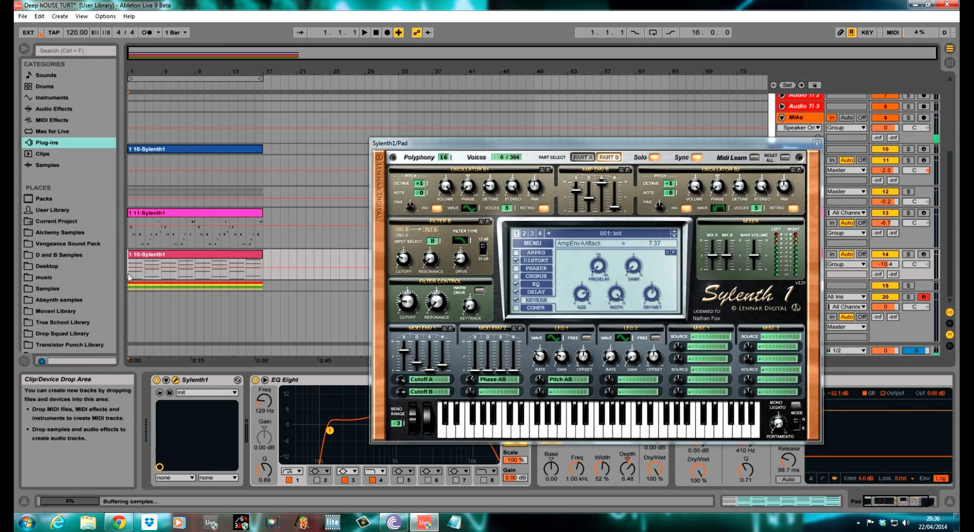
# - Solo the Pad track and play it while viewing Part A and Part B of its Sylenth1, unsolo it, and stop playback
pyautogui.moveTo(568, 145); pyautogui.dragTo(486, 97)
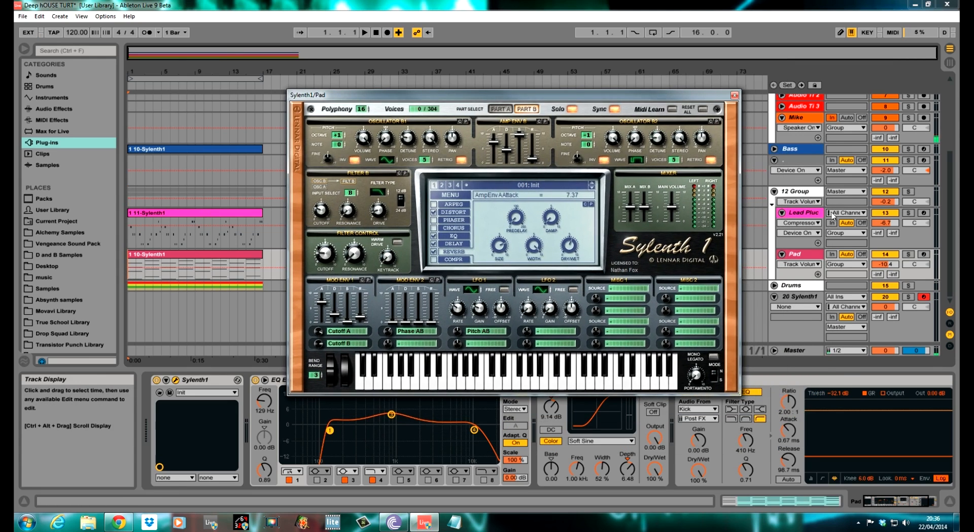
pyautogui.click(909, 255)
pyautogui.press('space')
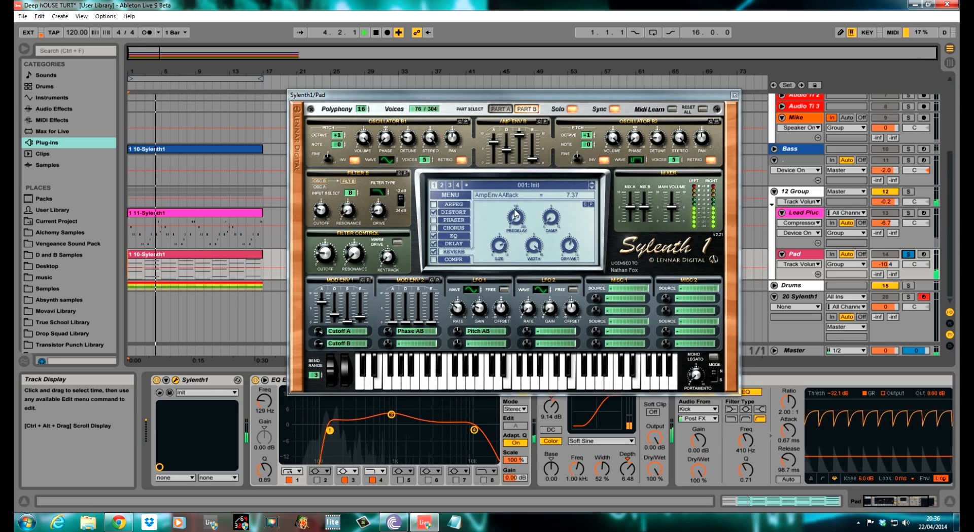
pyautogui.click(500, 109)
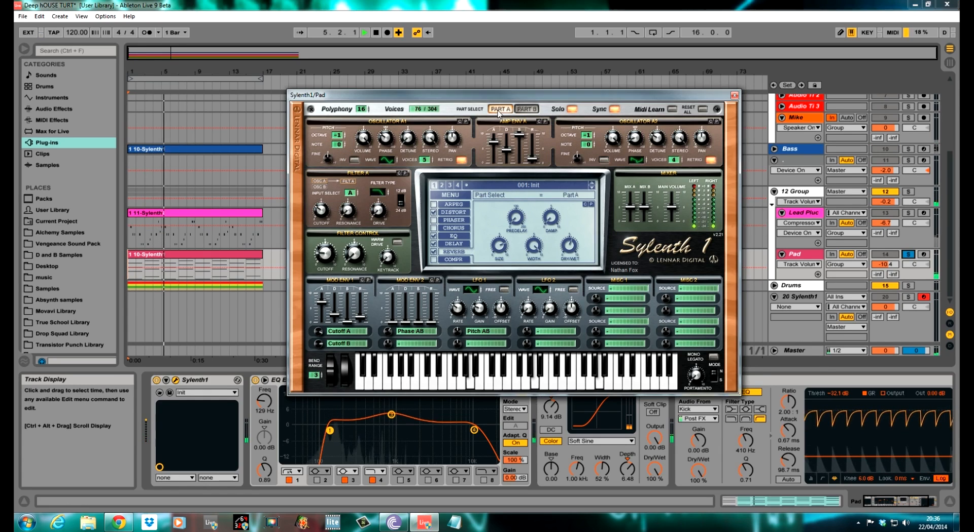
pyautogui.click(526, 109)
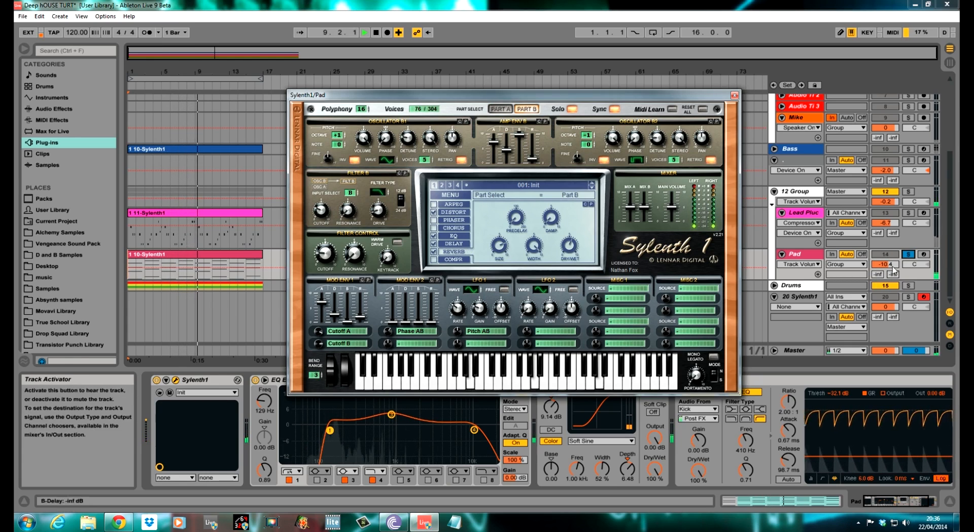
pyautogui.click(908, 255)
pyautogui.press('space')
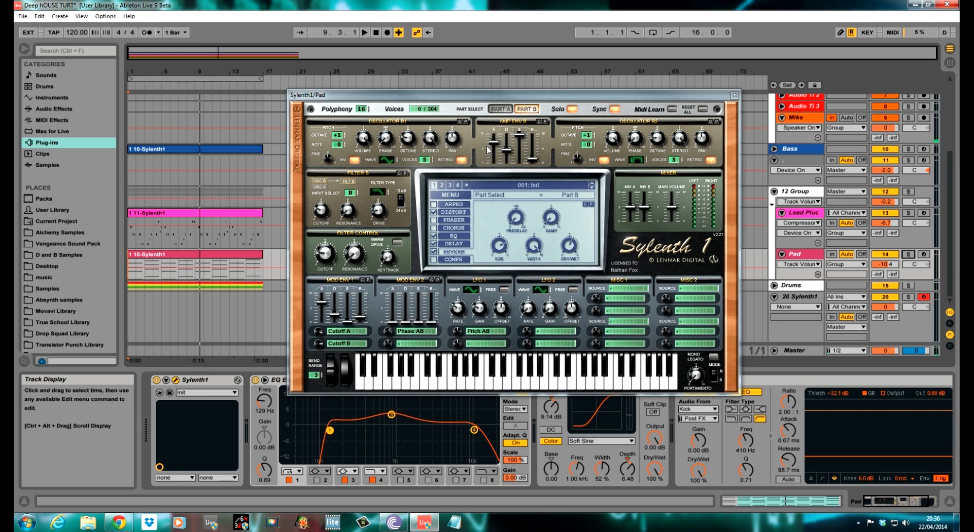
# - Switch between Part A and Part B of the Pad's Sylenth1 to compare their oscillator, envelope and filter settings, ending on Part B
pyautogui.moveTo(472, 98); pyautogui.dragTo(464, 98)
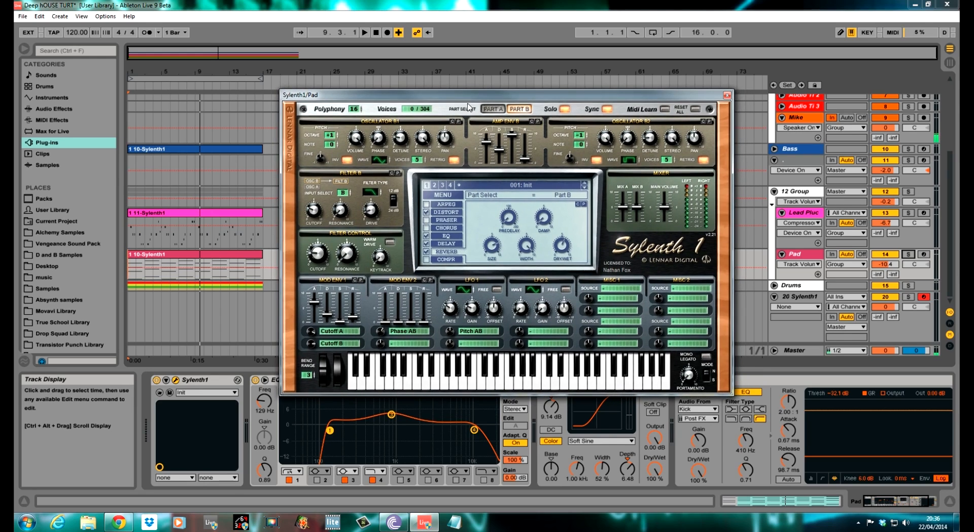
pyautogui.click(493, 109)
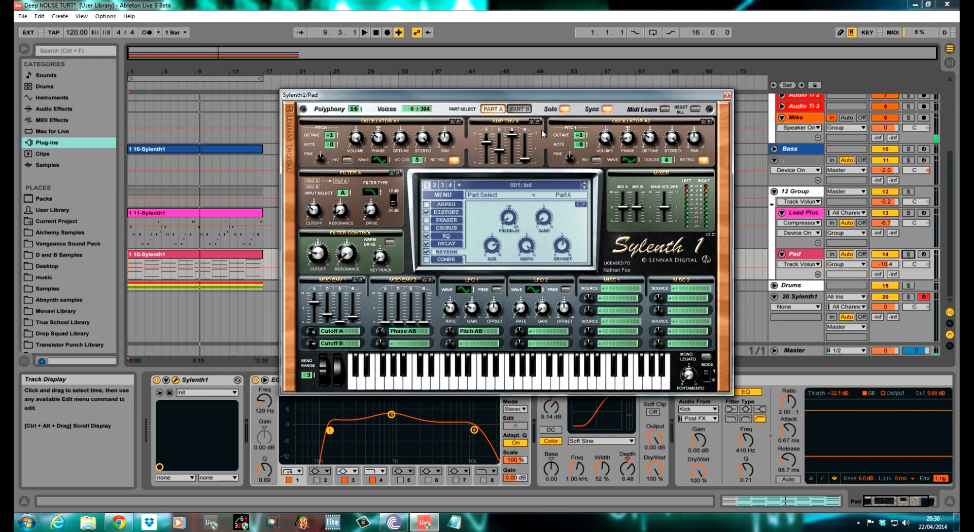
pyautogui.click(519, 109)
pyautogui.click(500, 111)
pyautogui.click(521, 110)
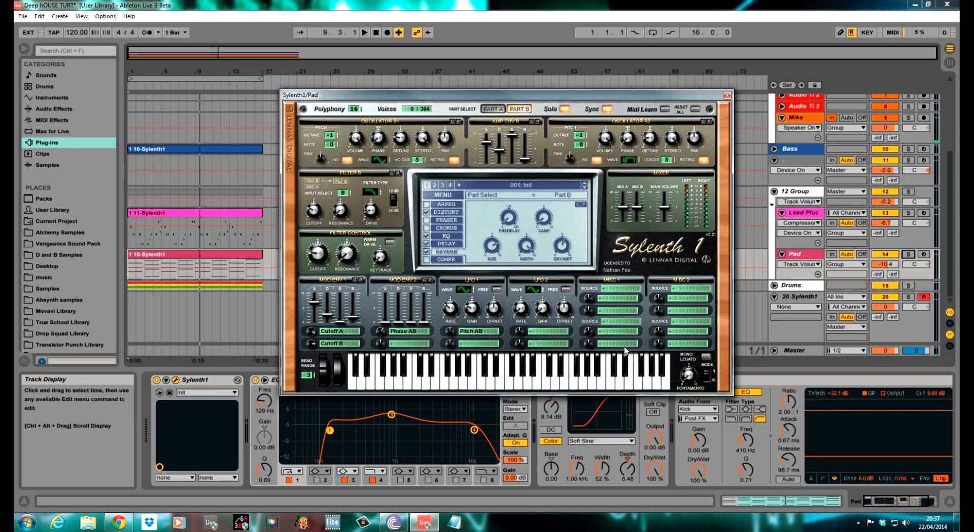
# - Move the Pad's Sylenth1 window clear of the EQ Eight, Saturator and Compressor in the track's device chain
pyautogui.moveTo(539, 98); pyautogui.dragTo(527, 79)
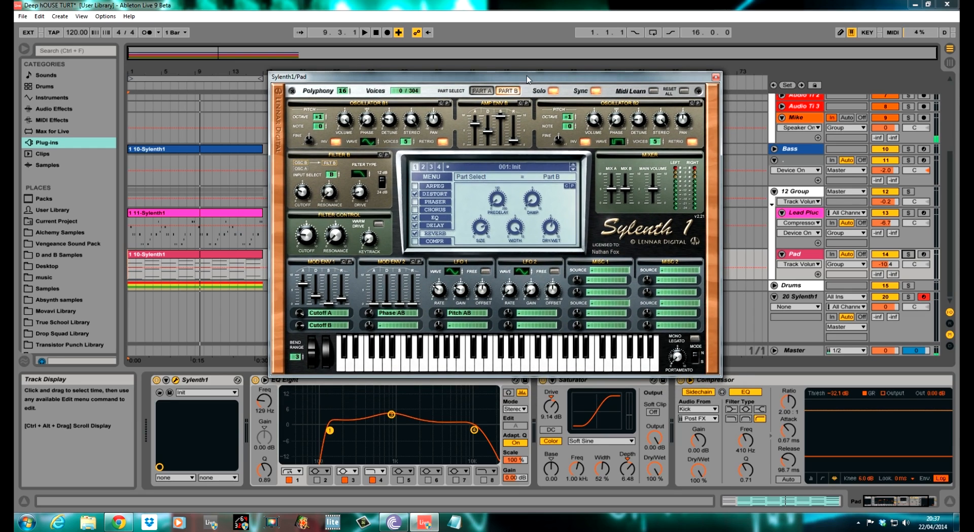
pyautogui.click(733, 264)
pyautogui.moveTo(561, 80)
pyautogui.mouseDown()
pyautogui.moveTo(582, 60)
pyautogui.moveTo(568, 68)
pyautogui.moveTo(575, 73)
pyautogui.mouseUp()
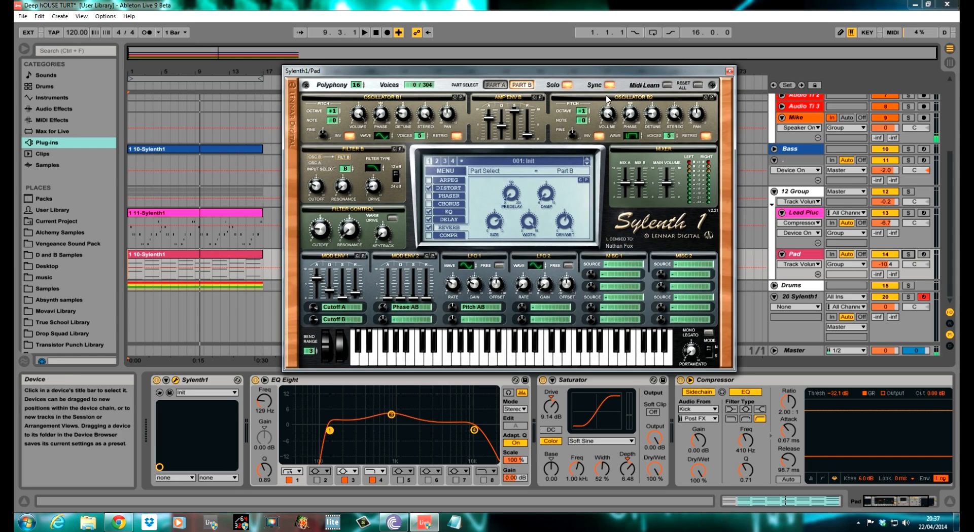
pyautogui.moveTo(479, 74); pyautogui.dragTo(481, 77)
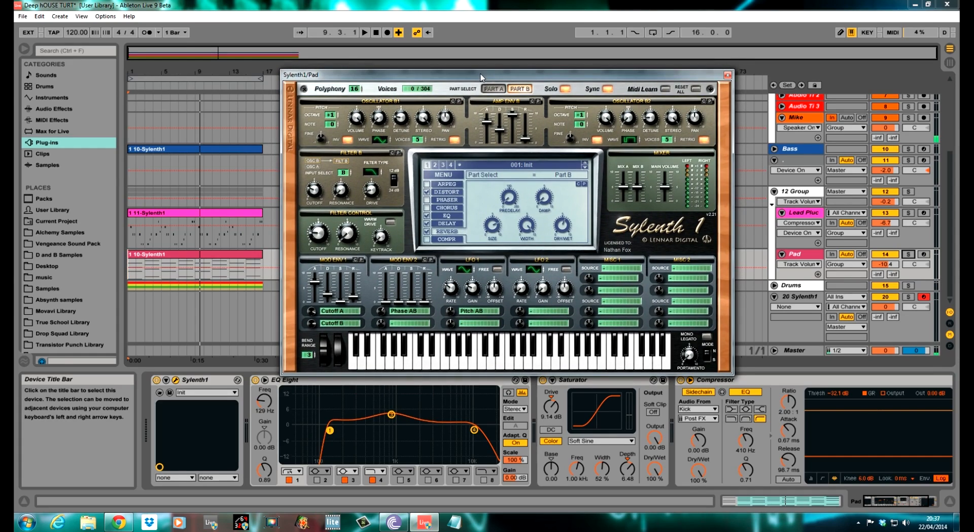